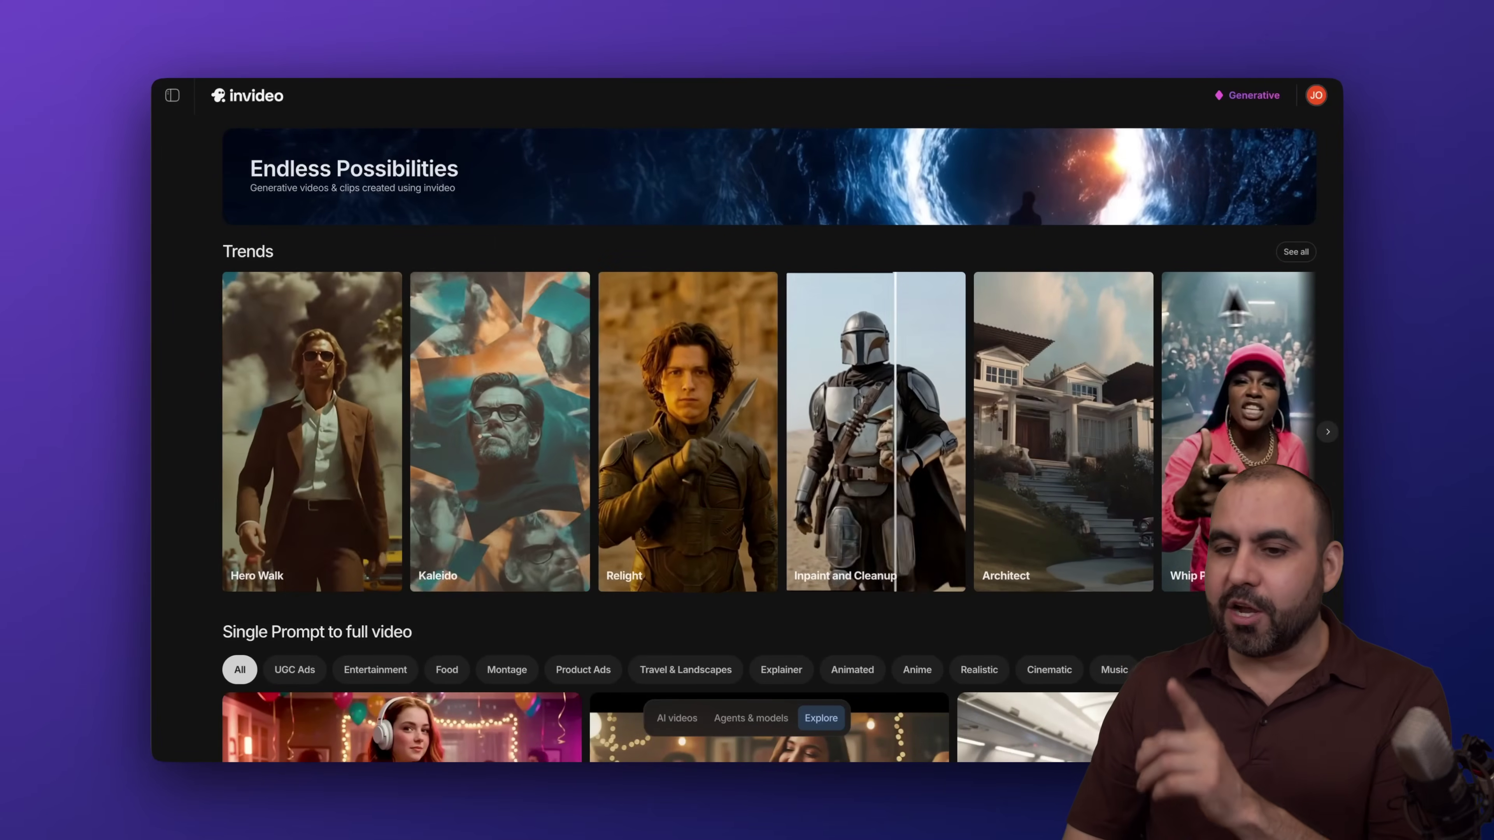
Open the full Trends gallery on the Money Shot tab and browse its effect cards.
click(1297, 259)
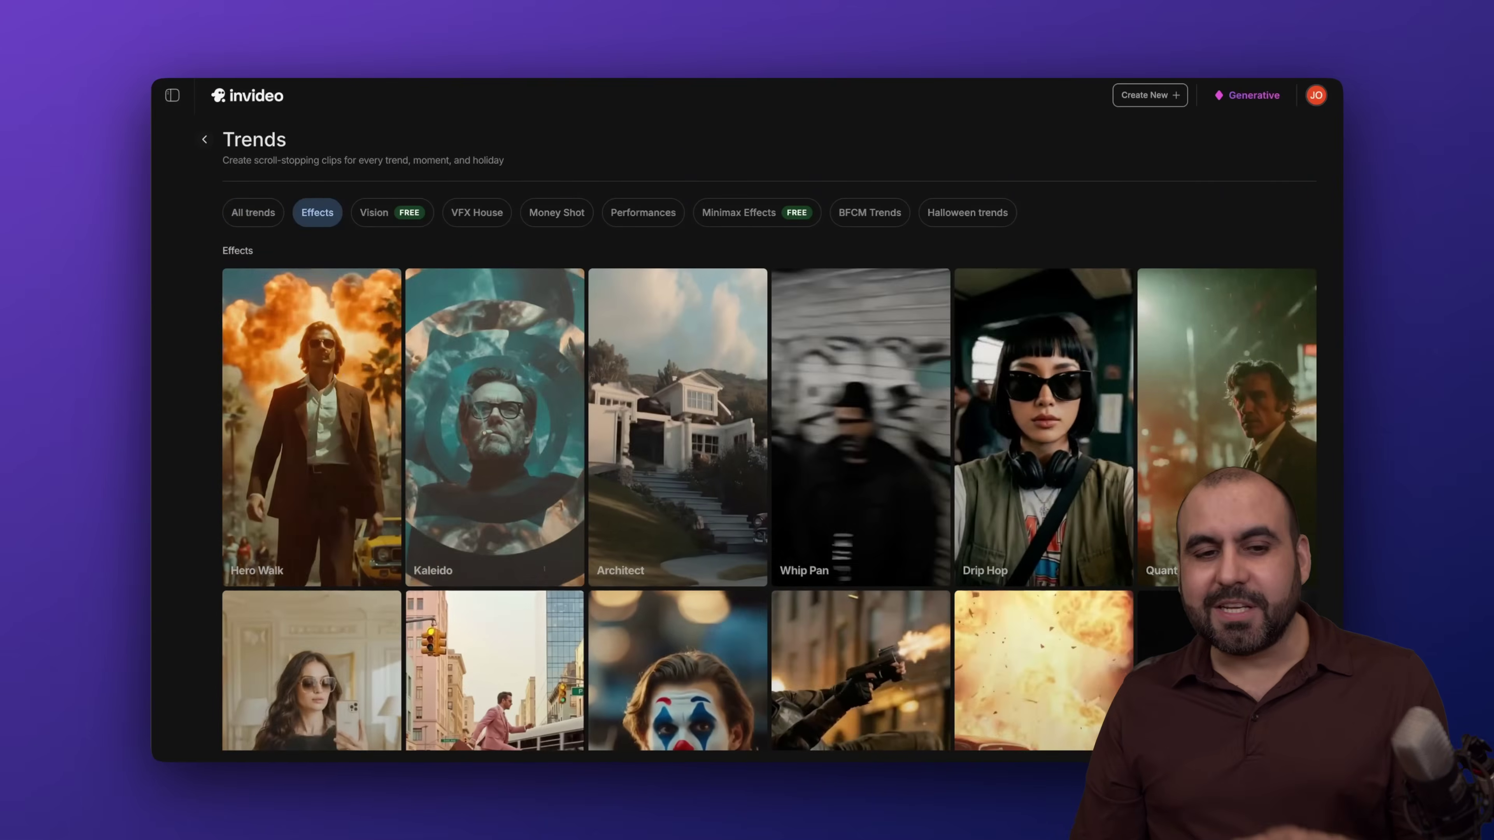
click(562, 223)
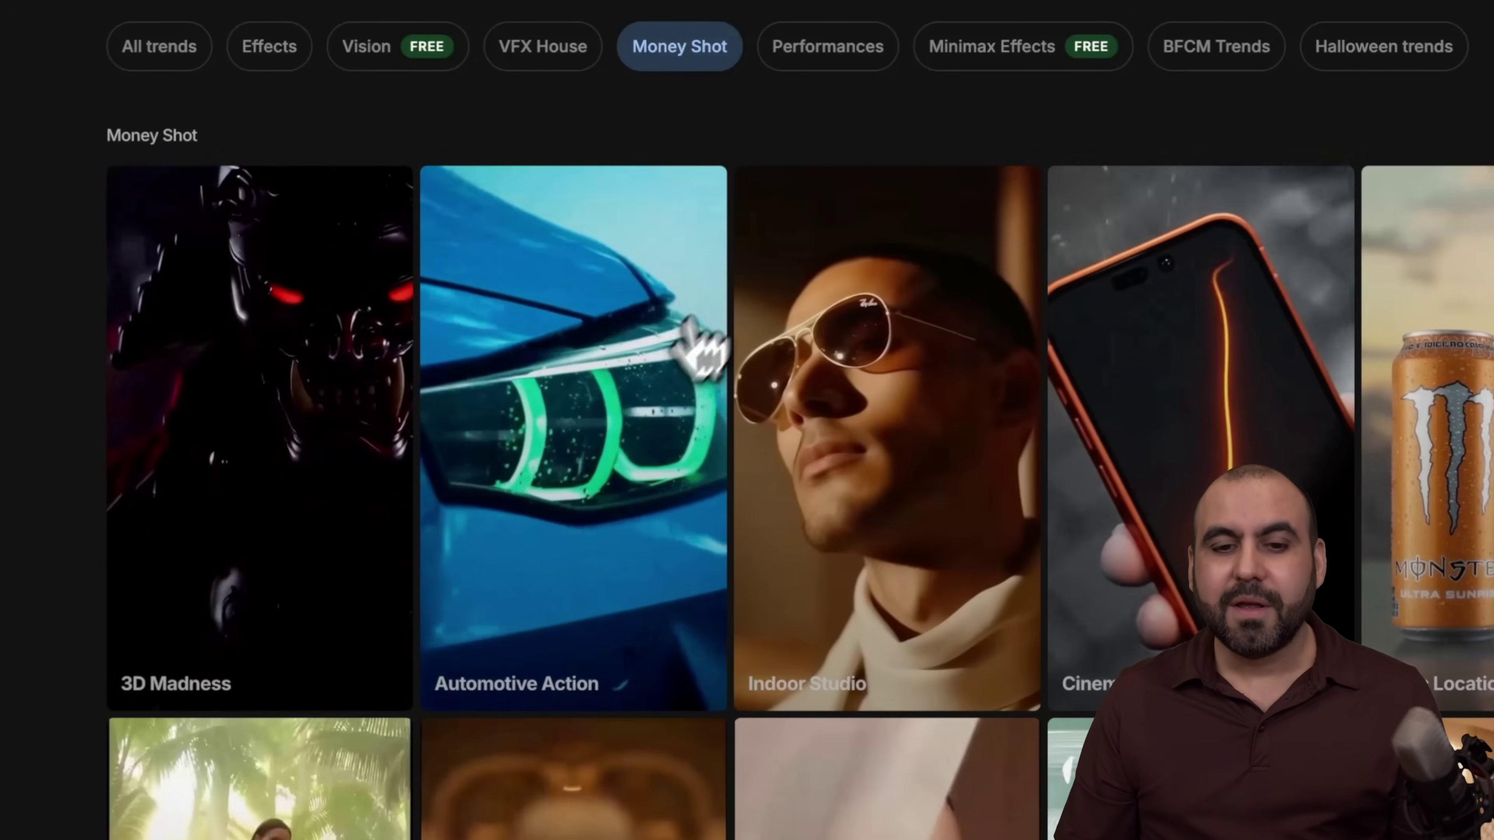
scroll(1161, 334, down, 5)
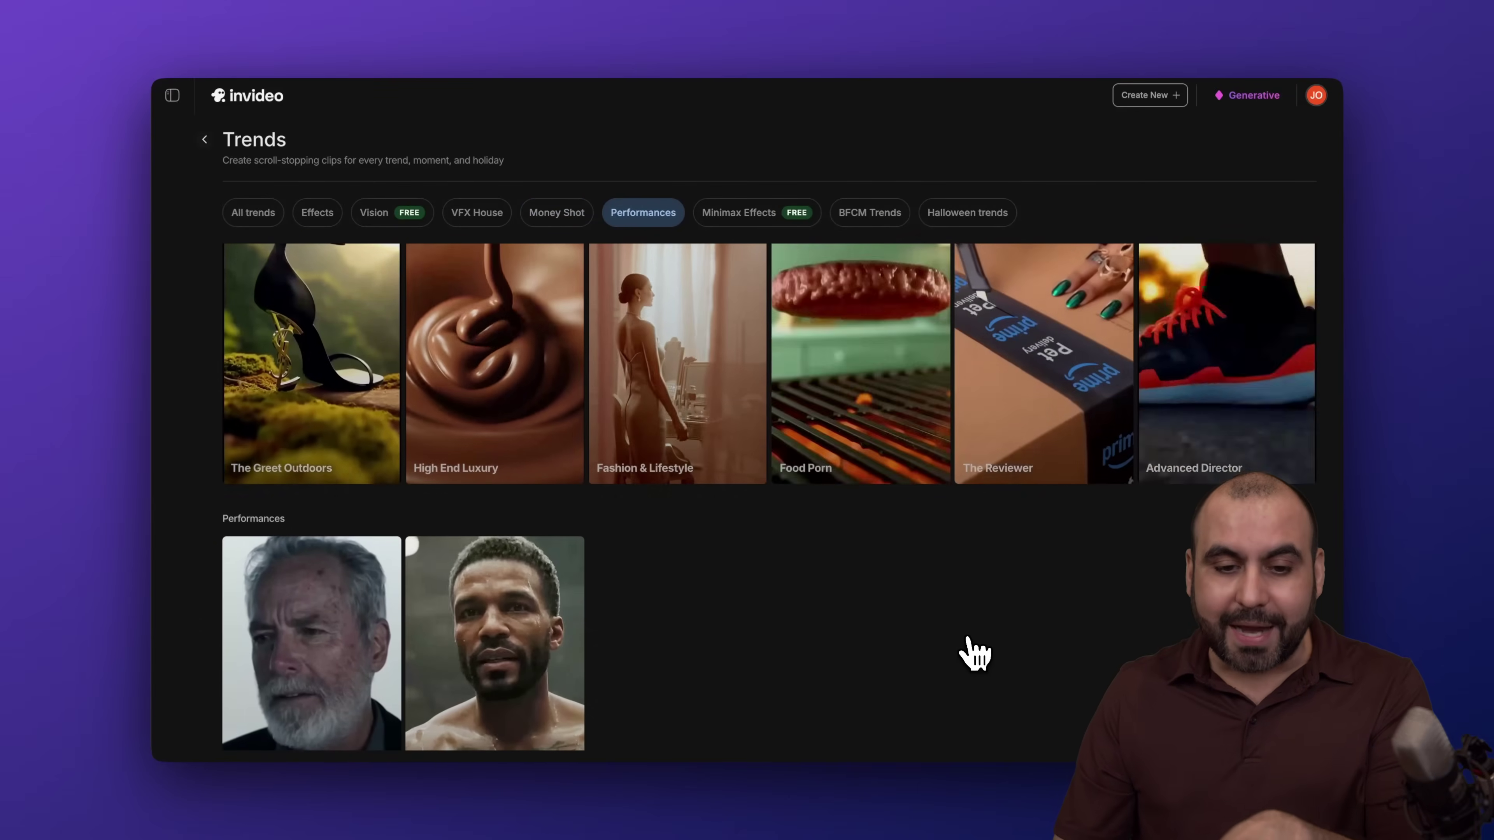
scroll(970, 652, up, 5)
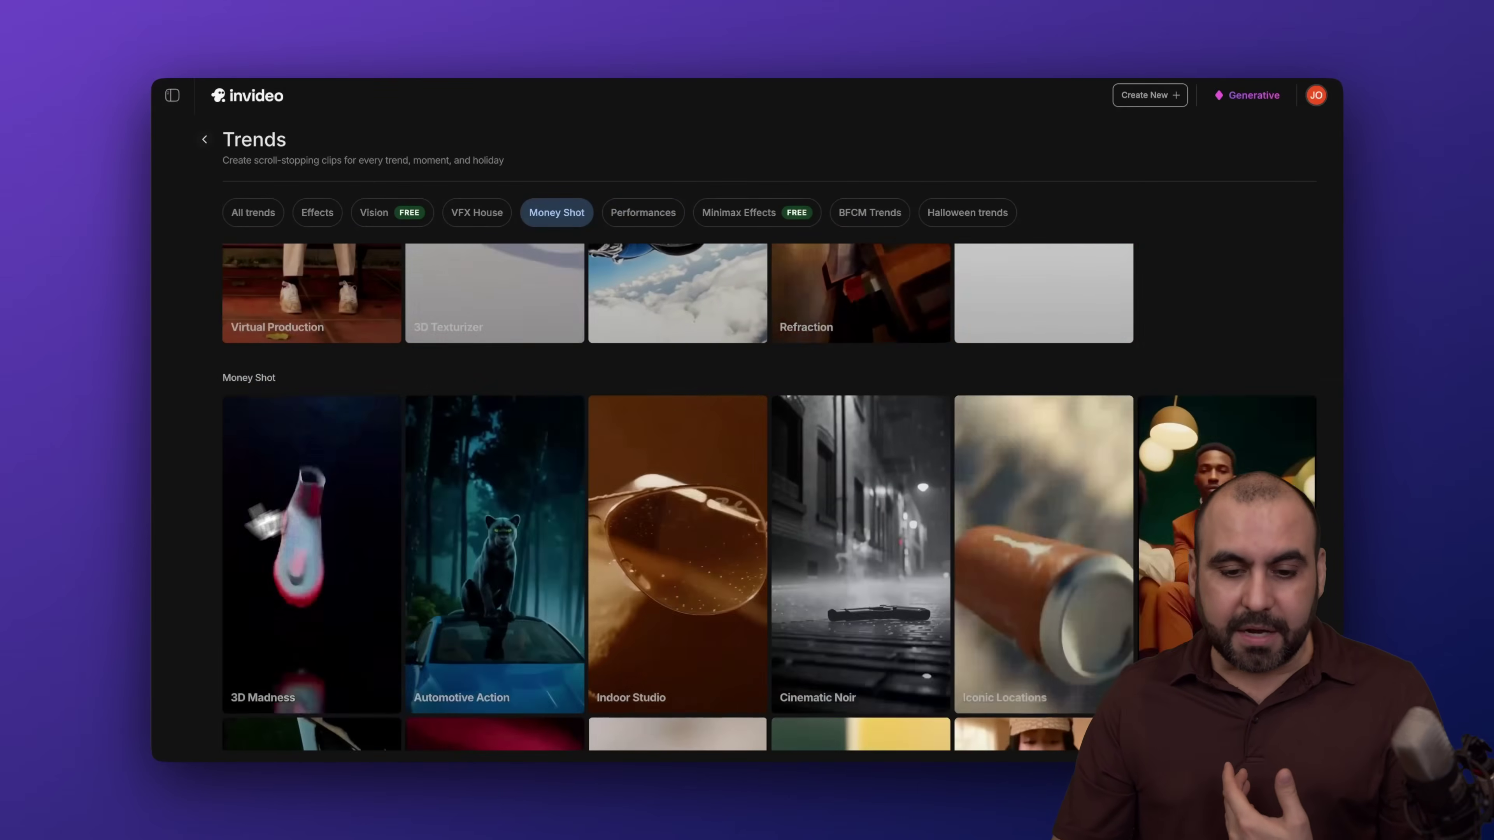
Start a new project named SALSA MX from the Iconic Locations effect card.
click(1059, 529)
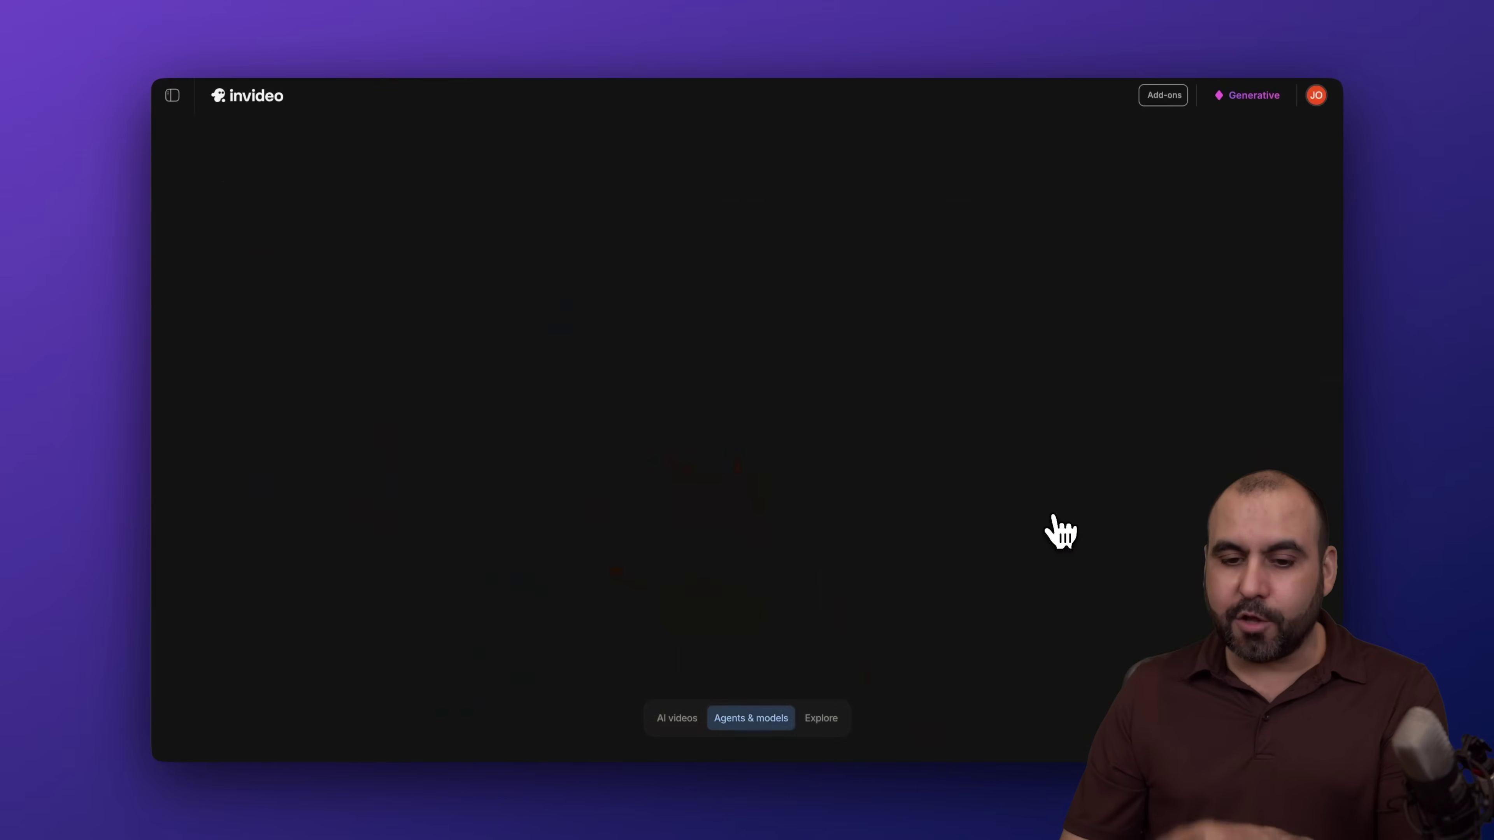
click(656, 333)
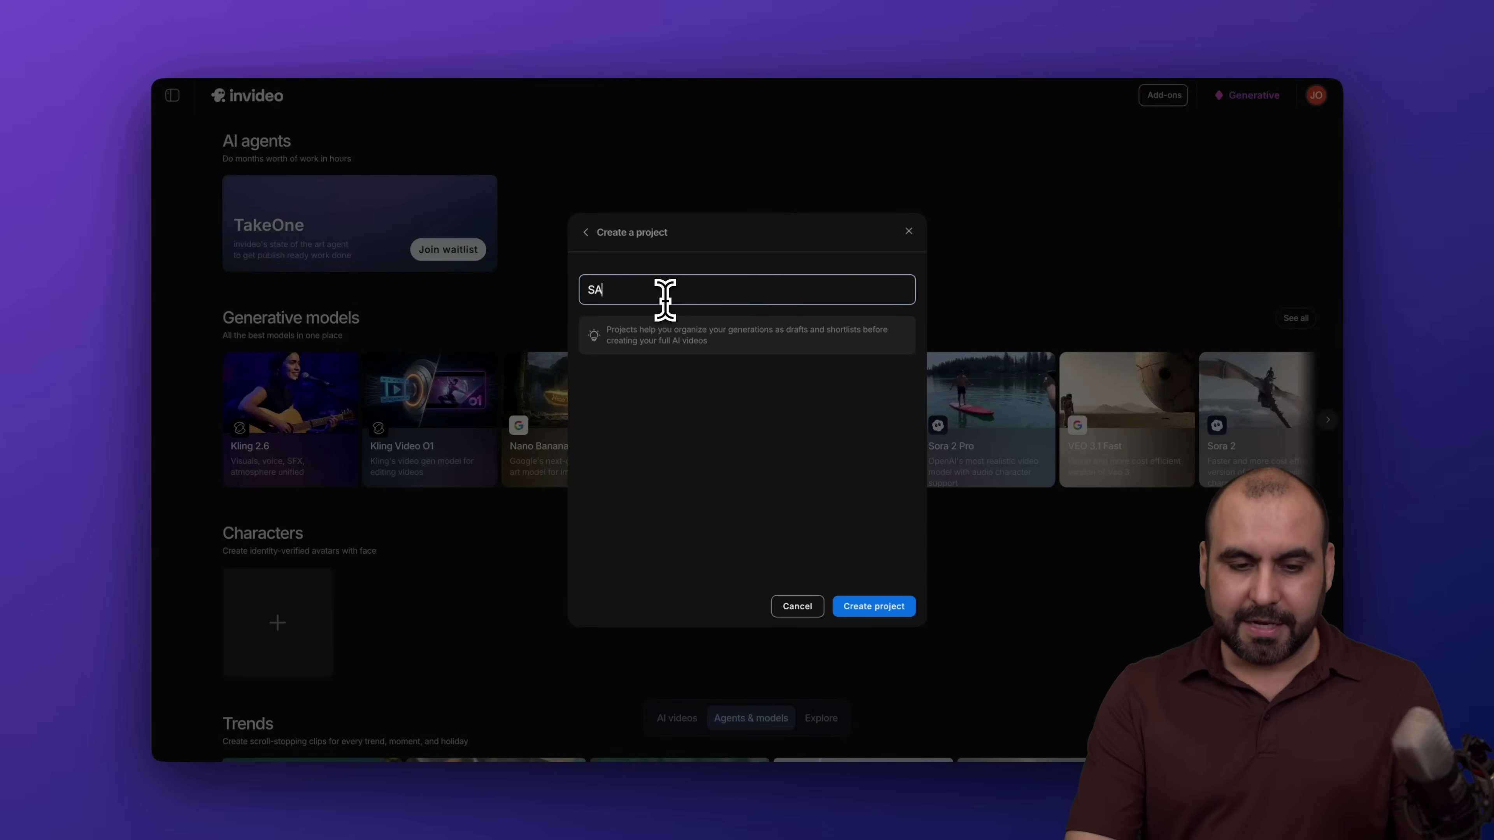
click(876, 606)
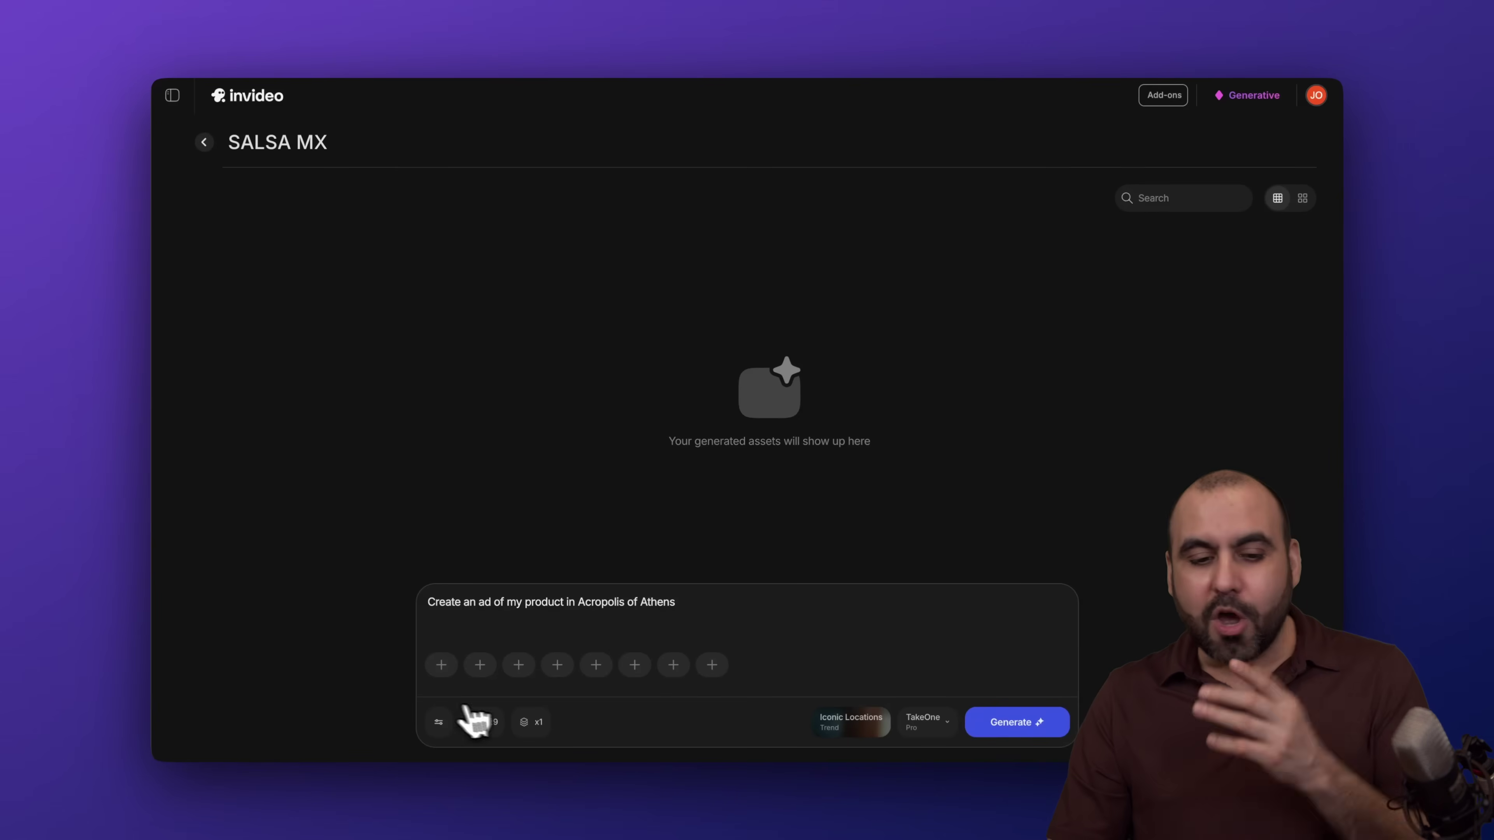
Attach the bottle photos 11.webp through 44.webp from the Desktop to the prompt.
click(441, 669)
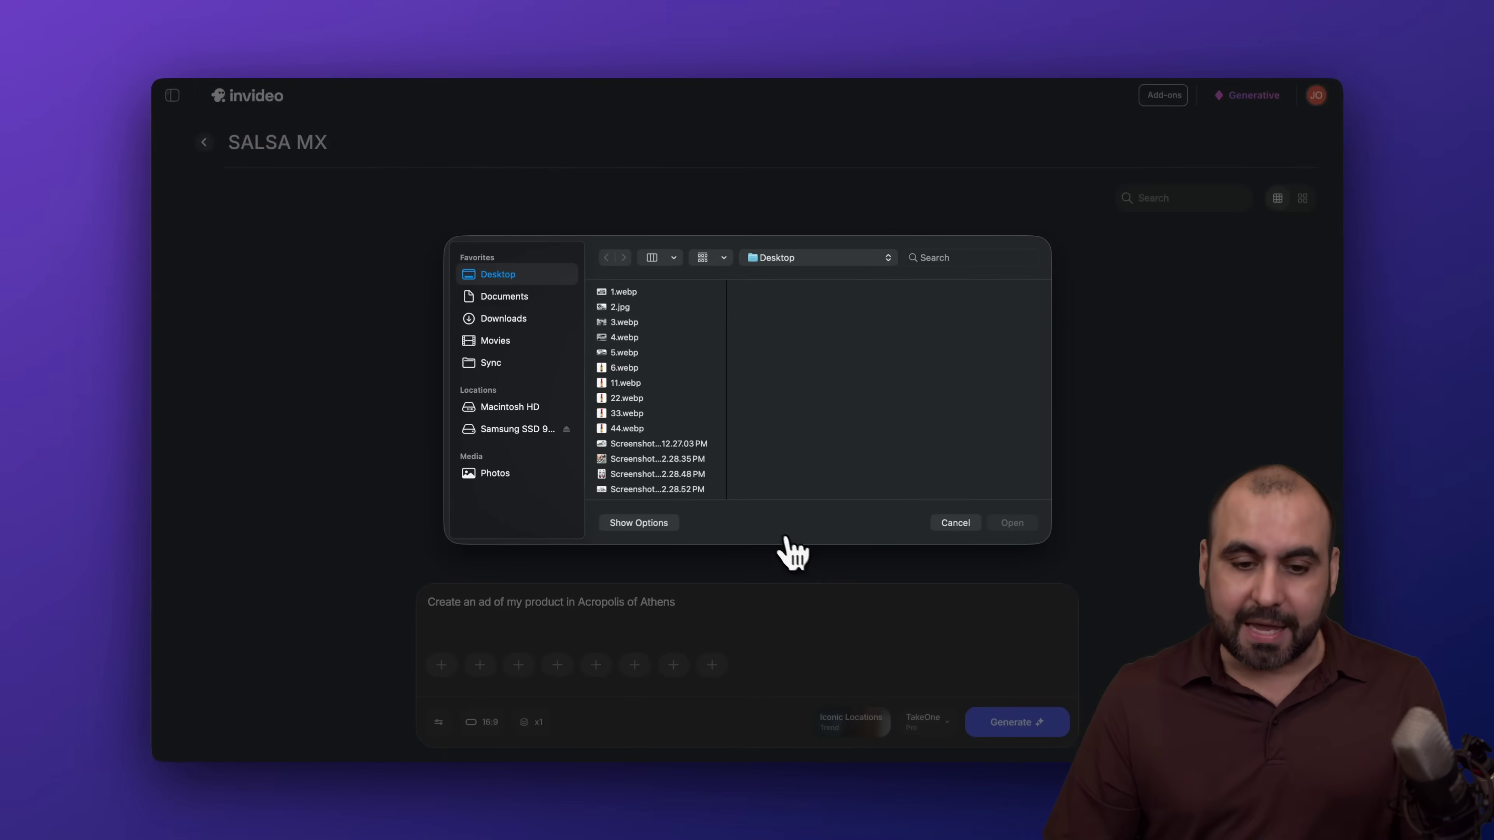
drag(639, 389, 628, 439)
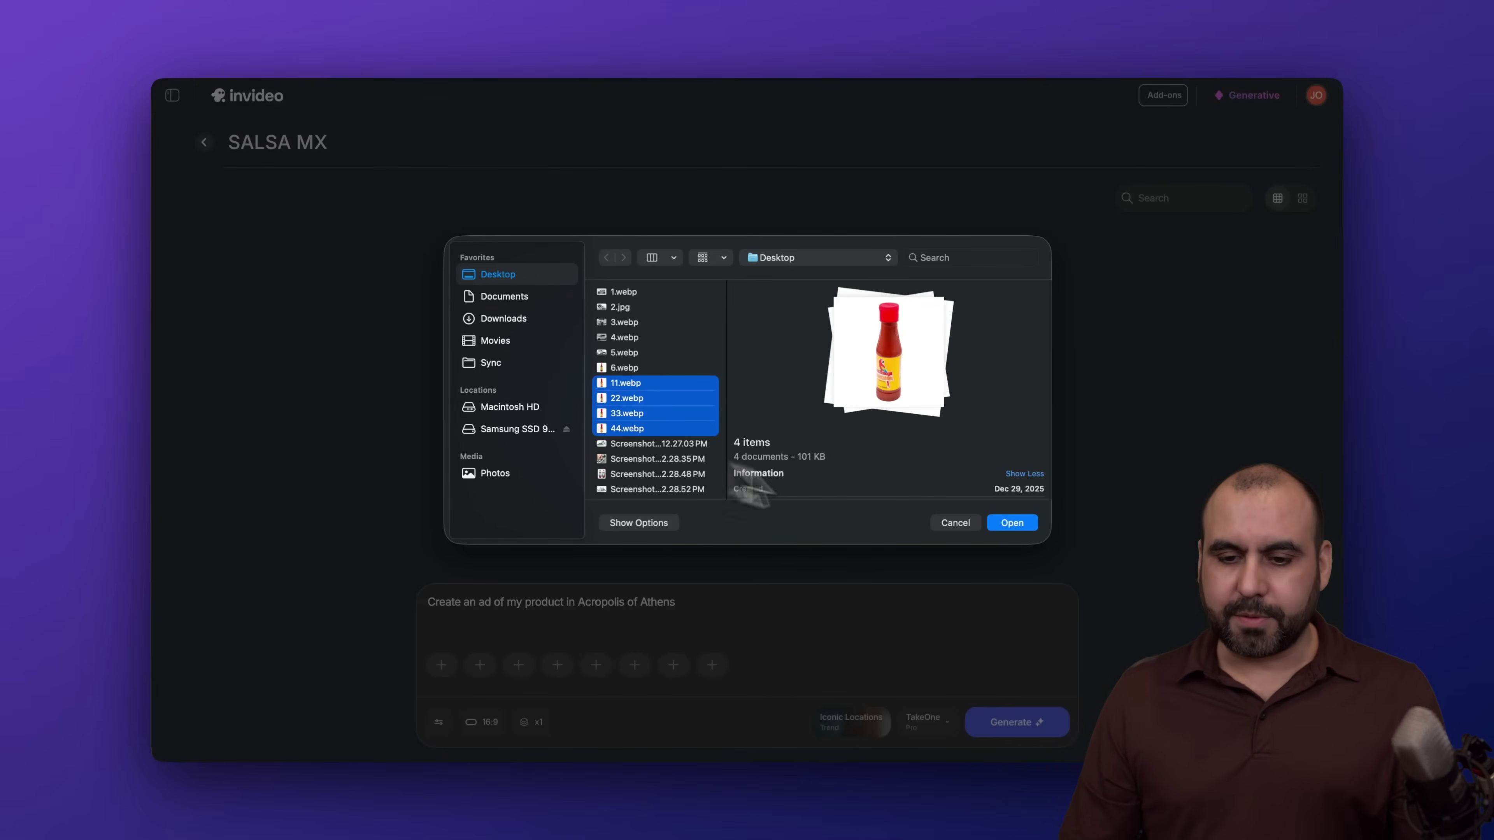
click(1021, 527)
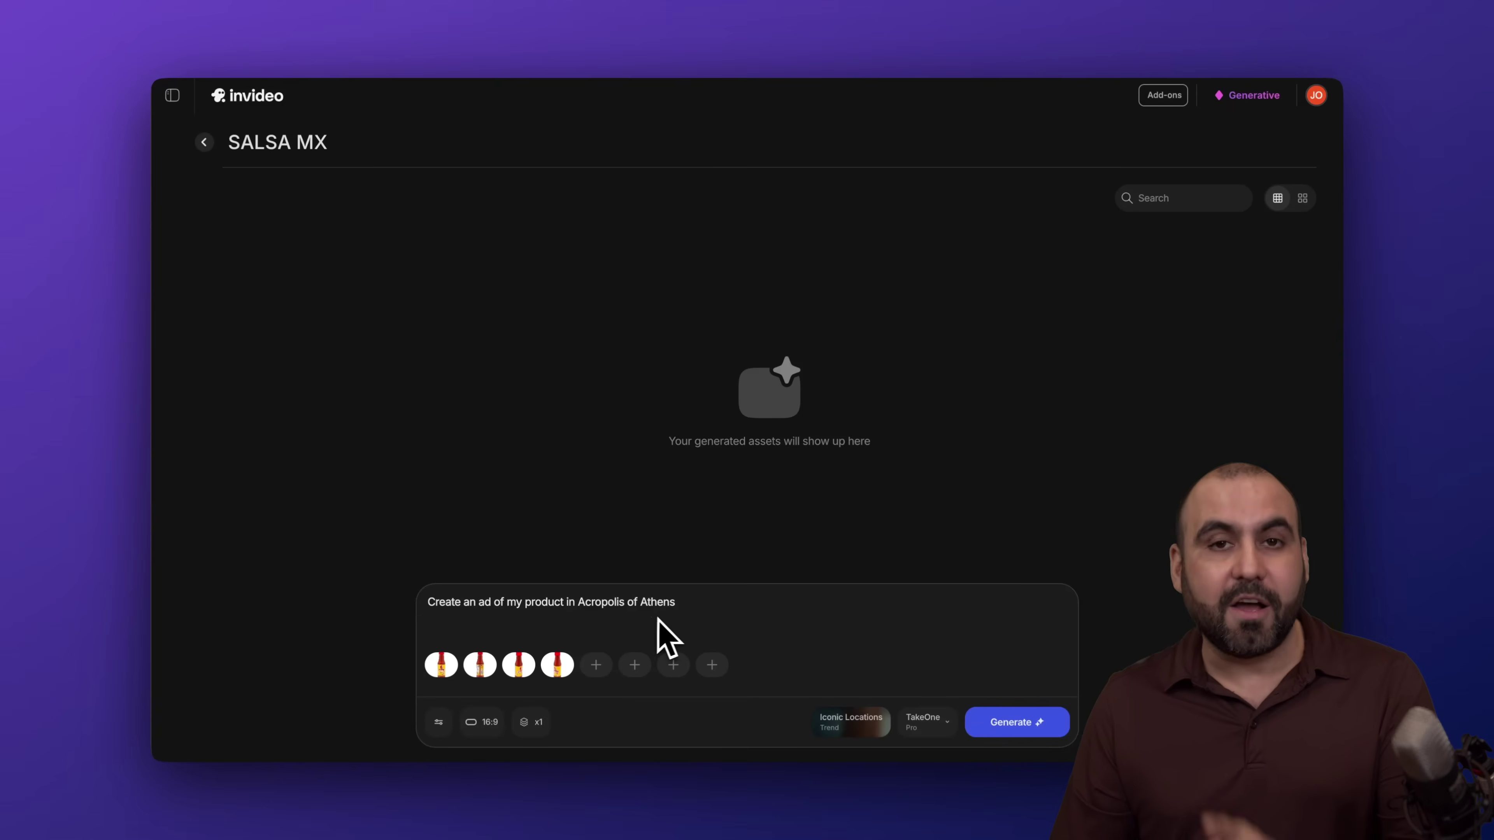
Set the output to 9:16 Social story with two videos per generation.
click(479, 723)
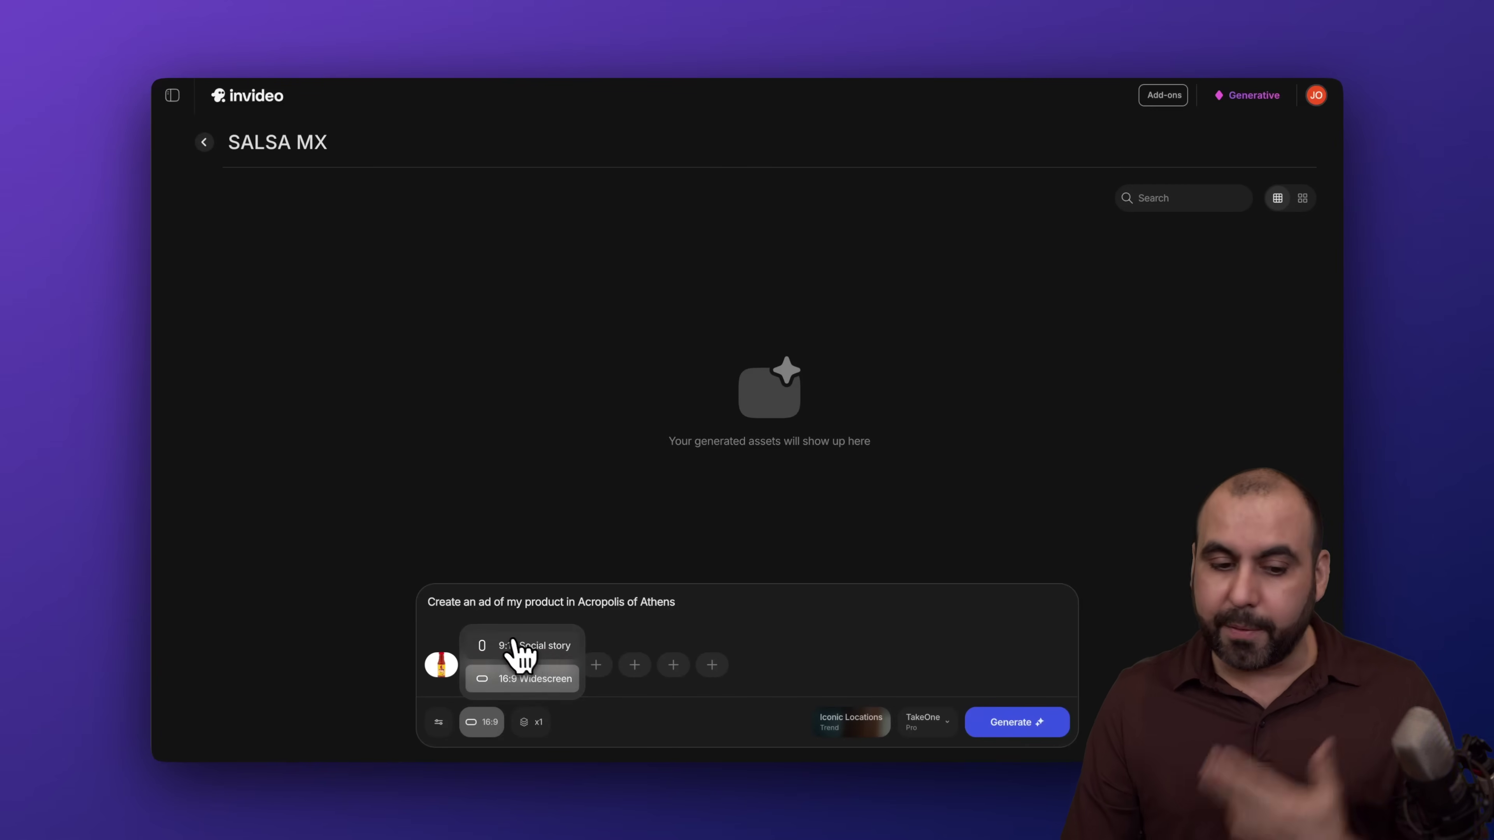
click(553, 647)
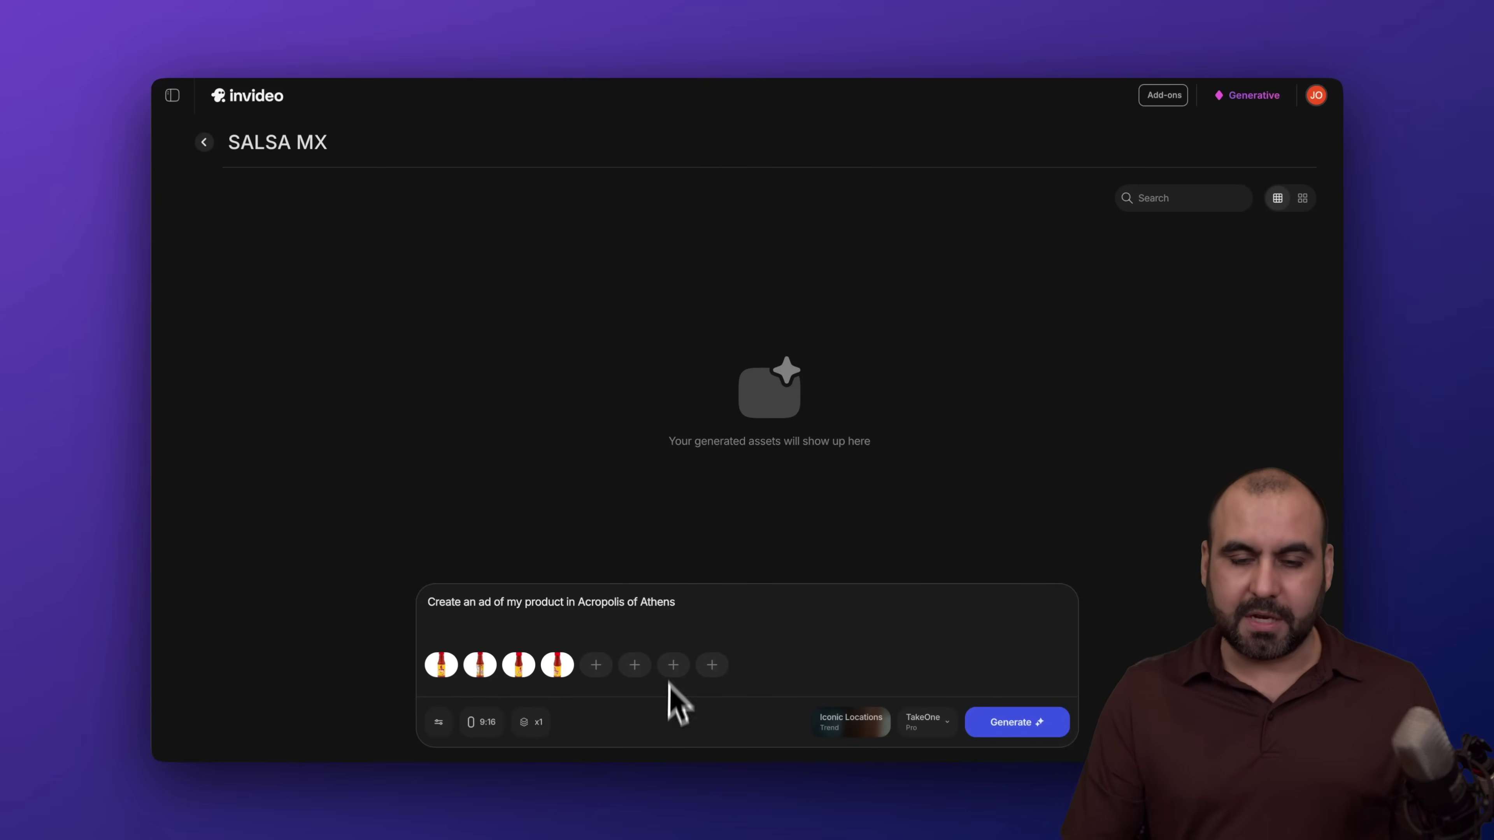
click(544, 728)
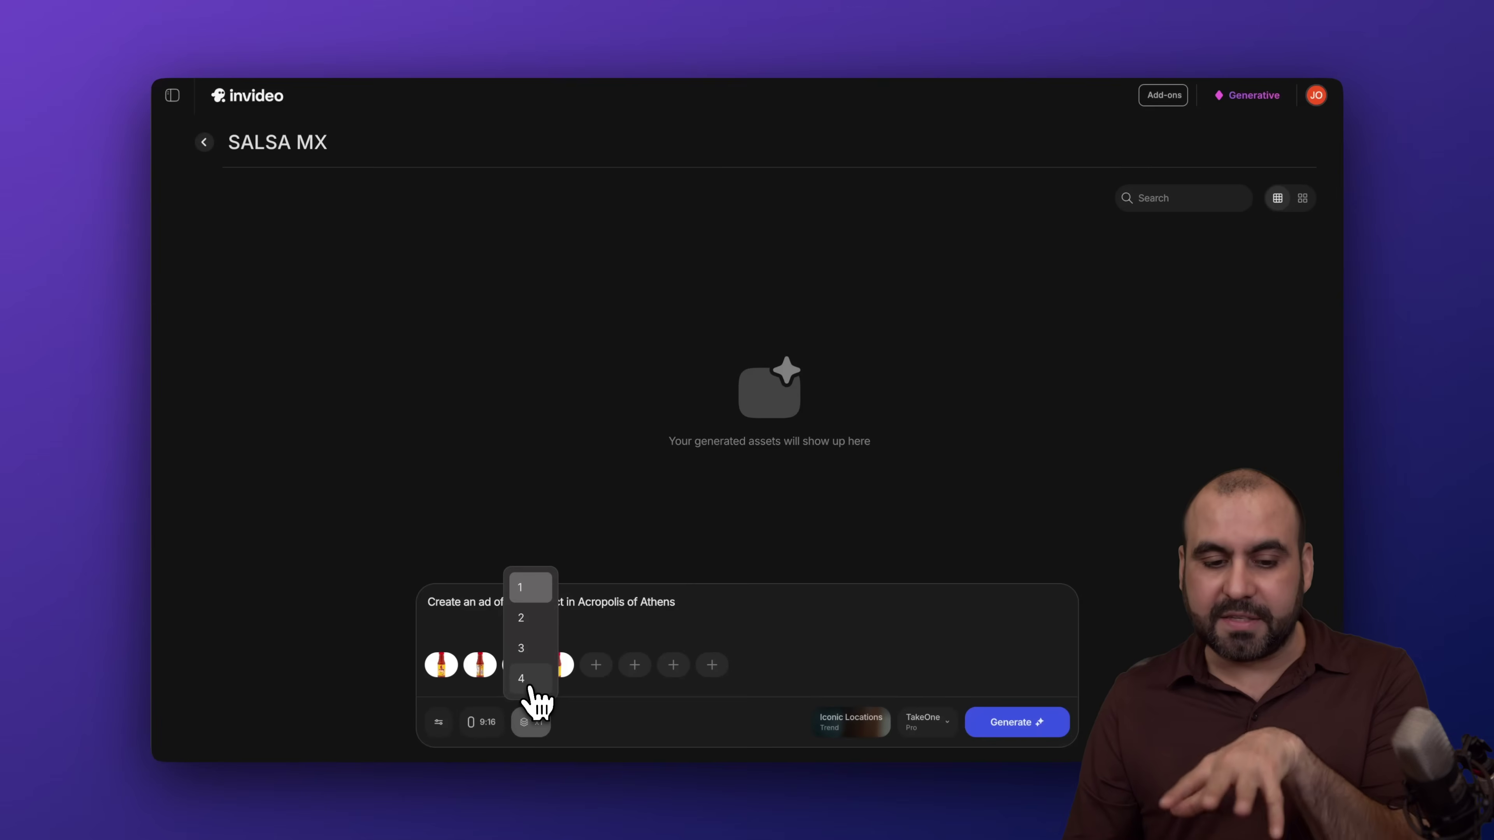
click(523, 618)
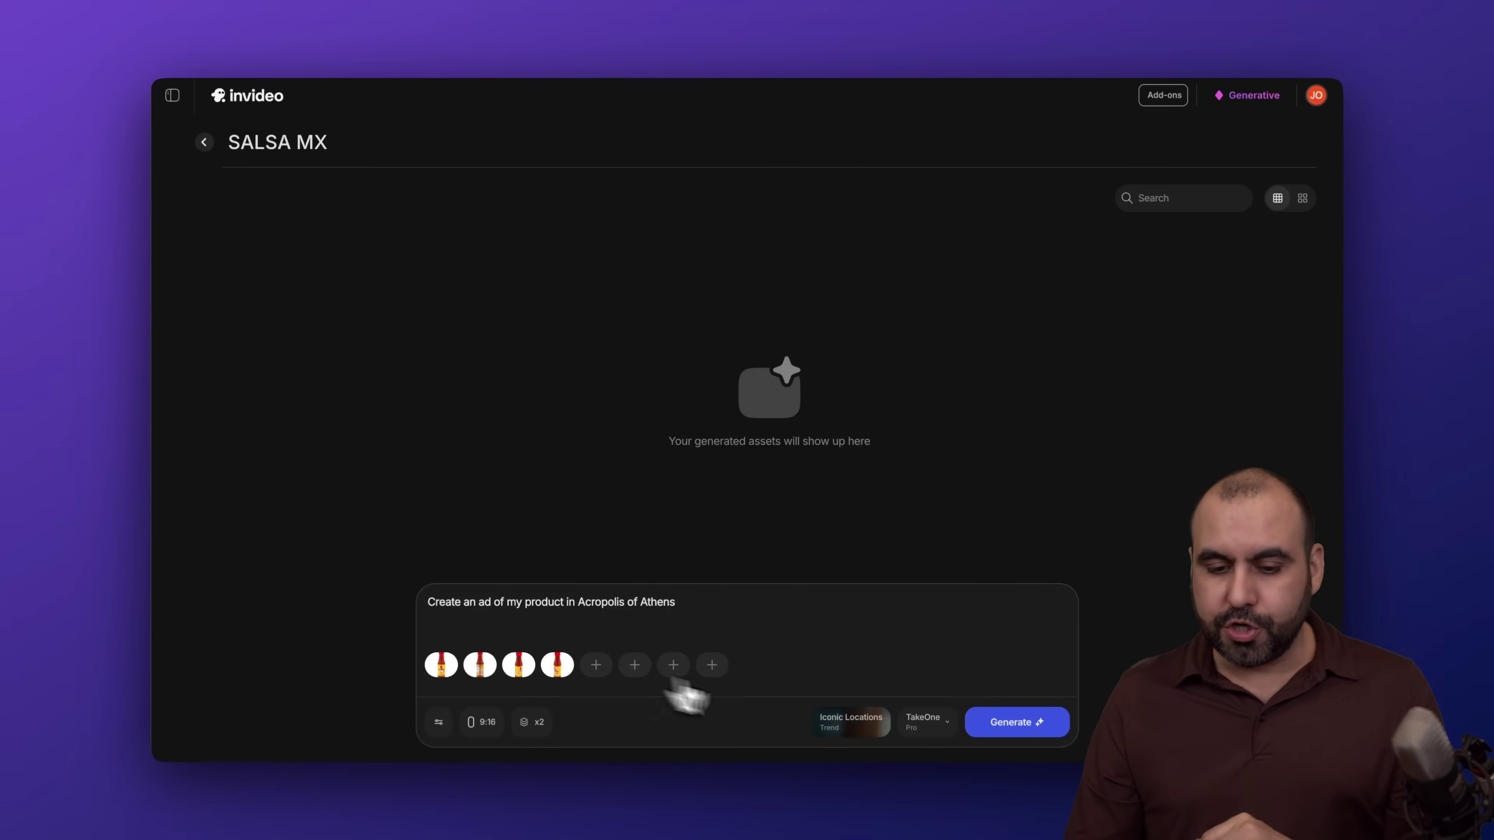
Confirm the Money Shot trend effect and start generating the Acropolis videos.
click(867, 730)
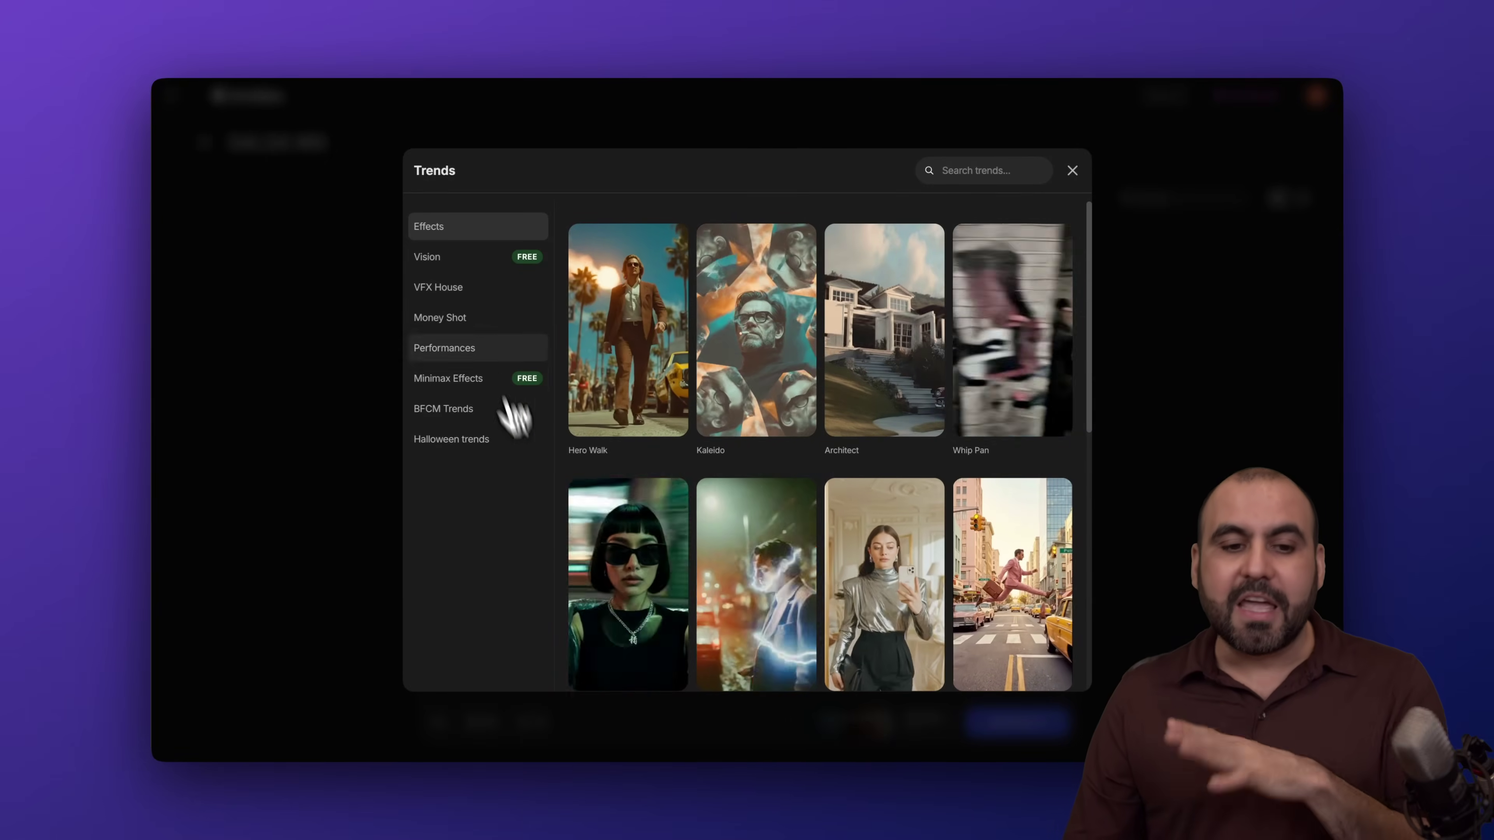
click(475, 323)
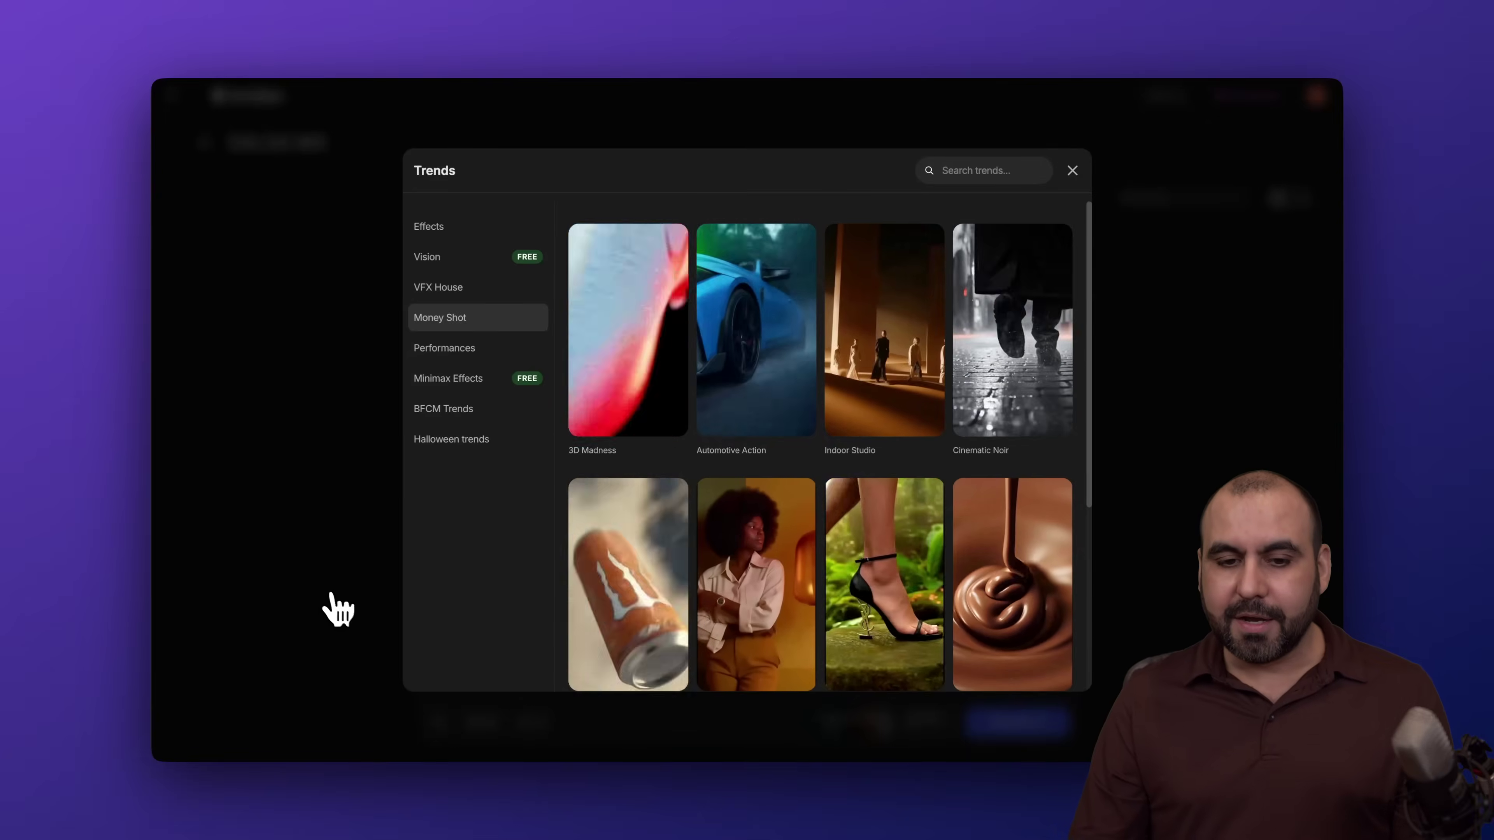
click(1072, 170)
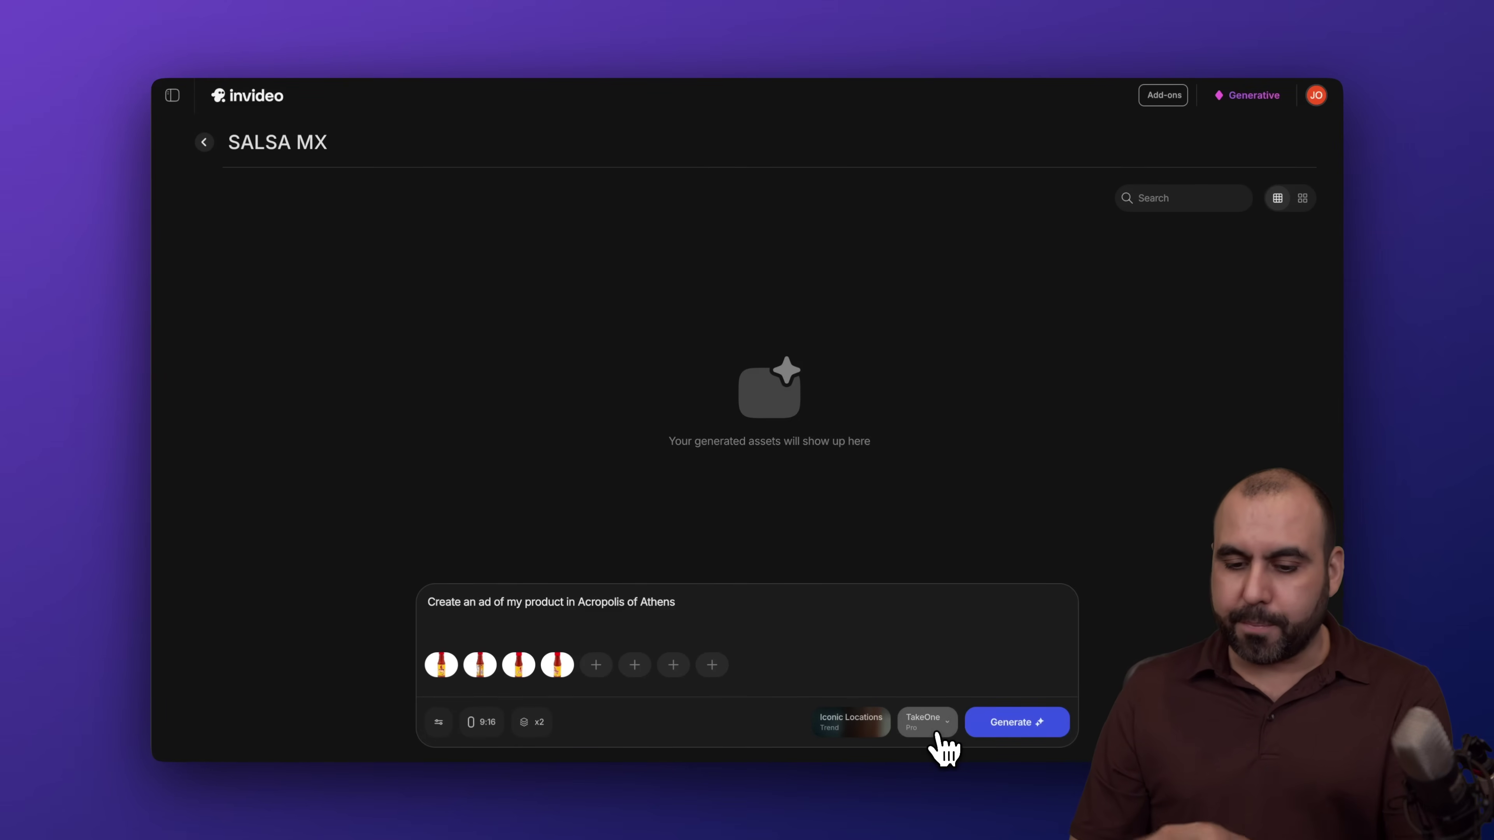
click(1016, 728)
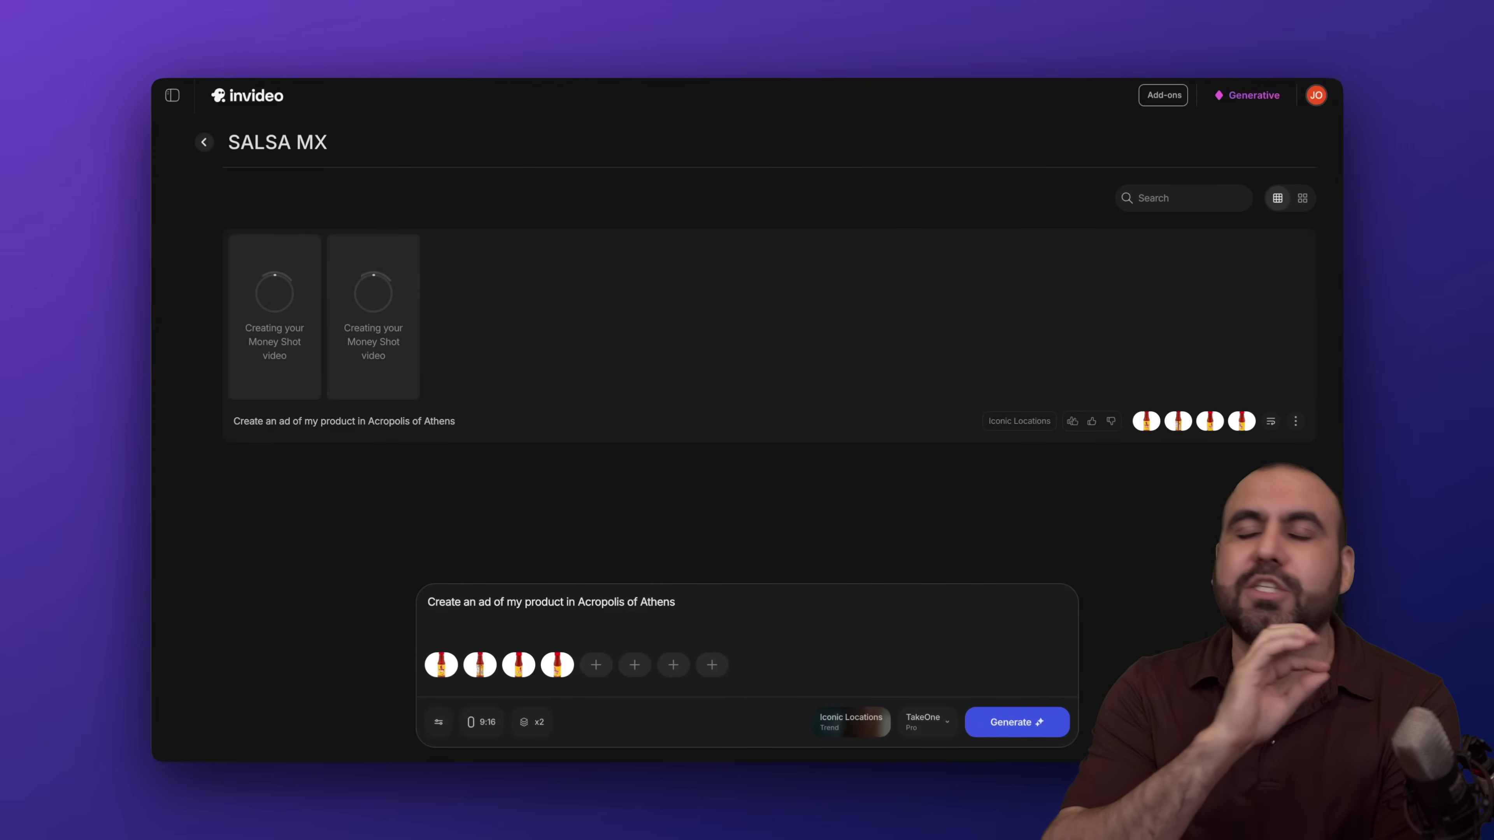
triple_click(634, 601)
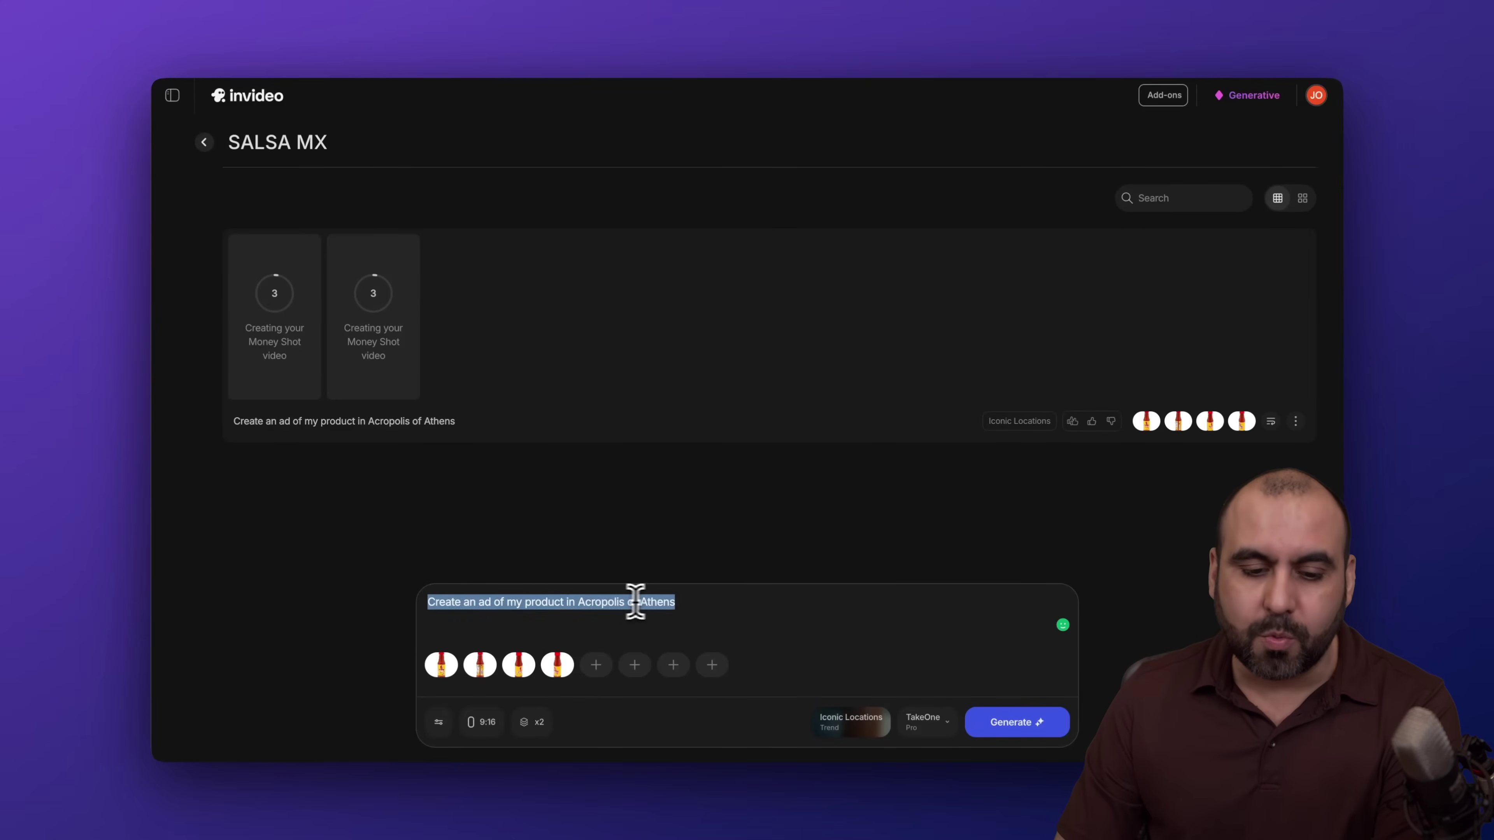
click(720, 601)
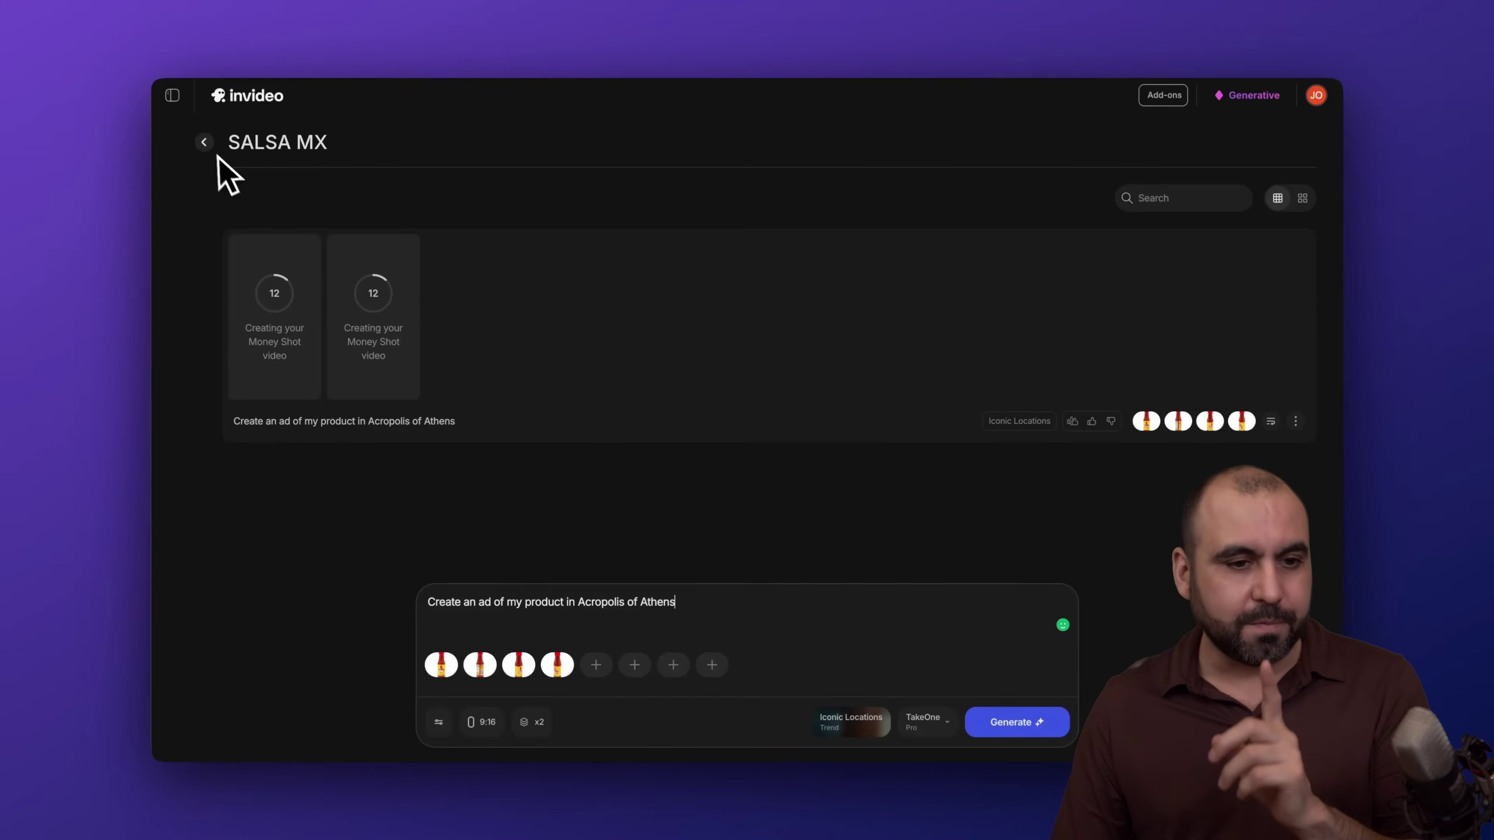
click(205, 143)
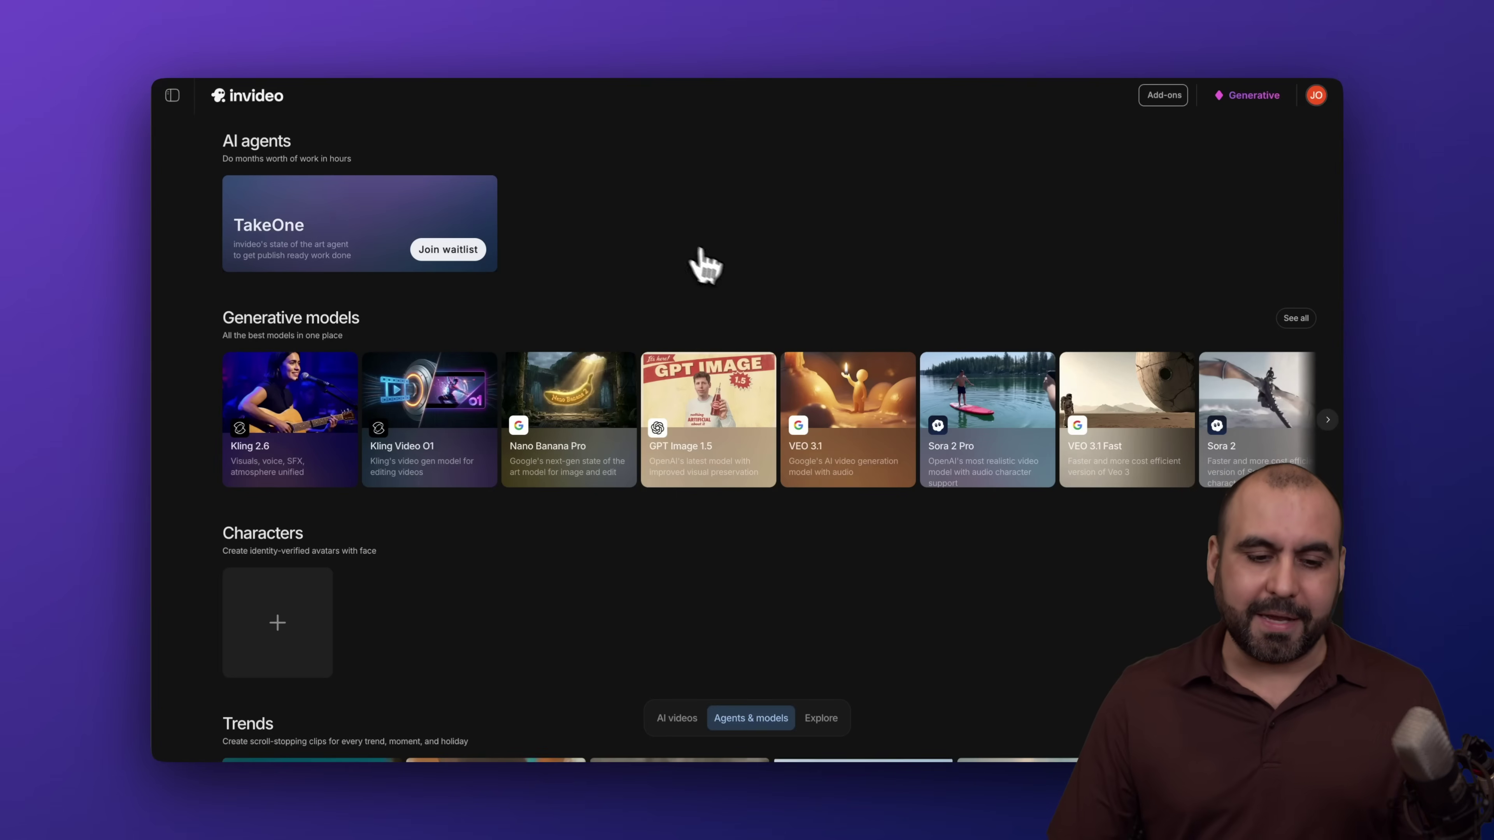
scroll(693, 267, down, 10)
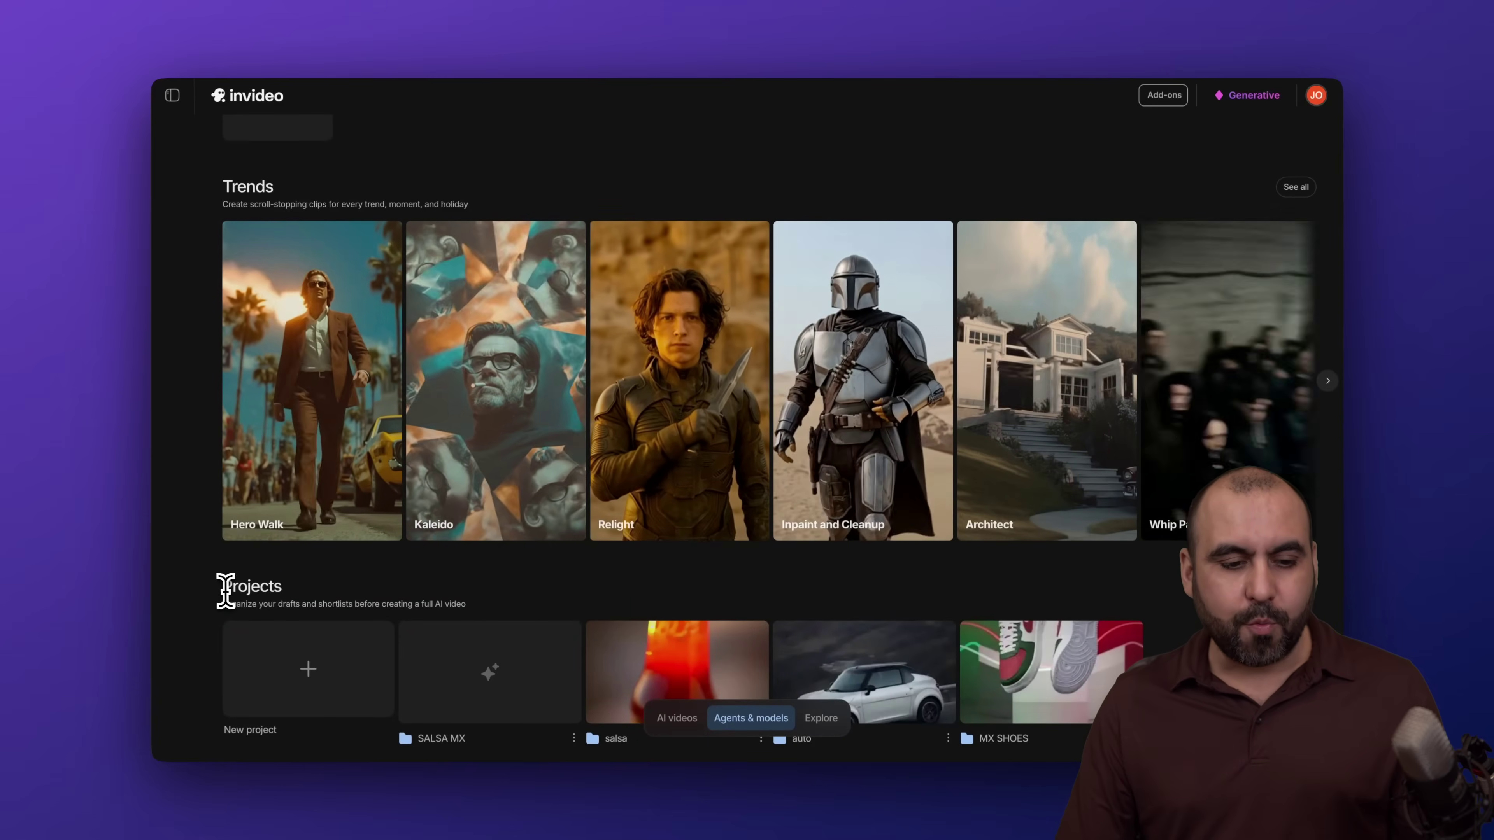
double_click(227, 589)
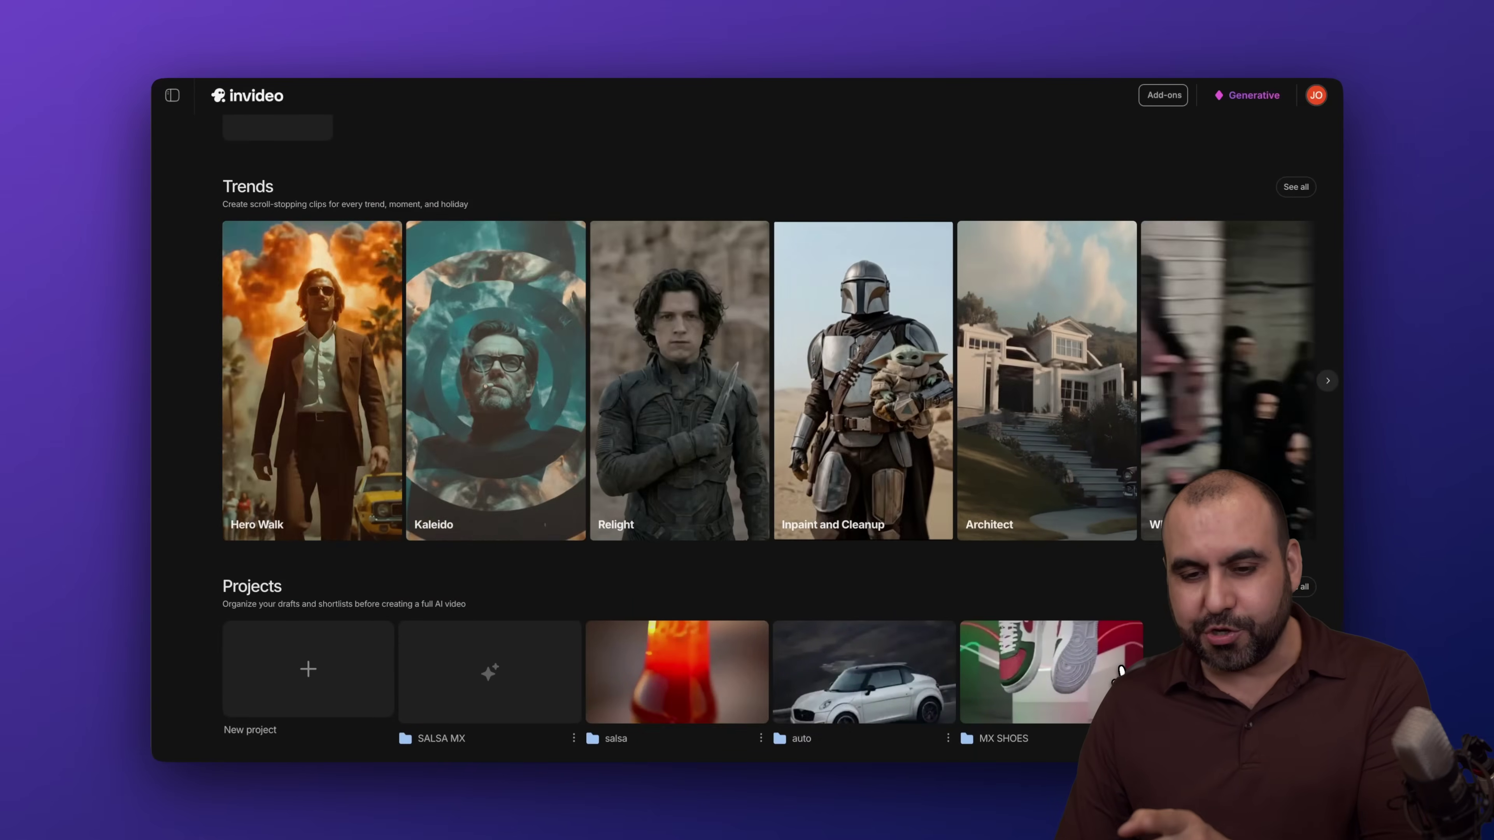
click(1119, 671)
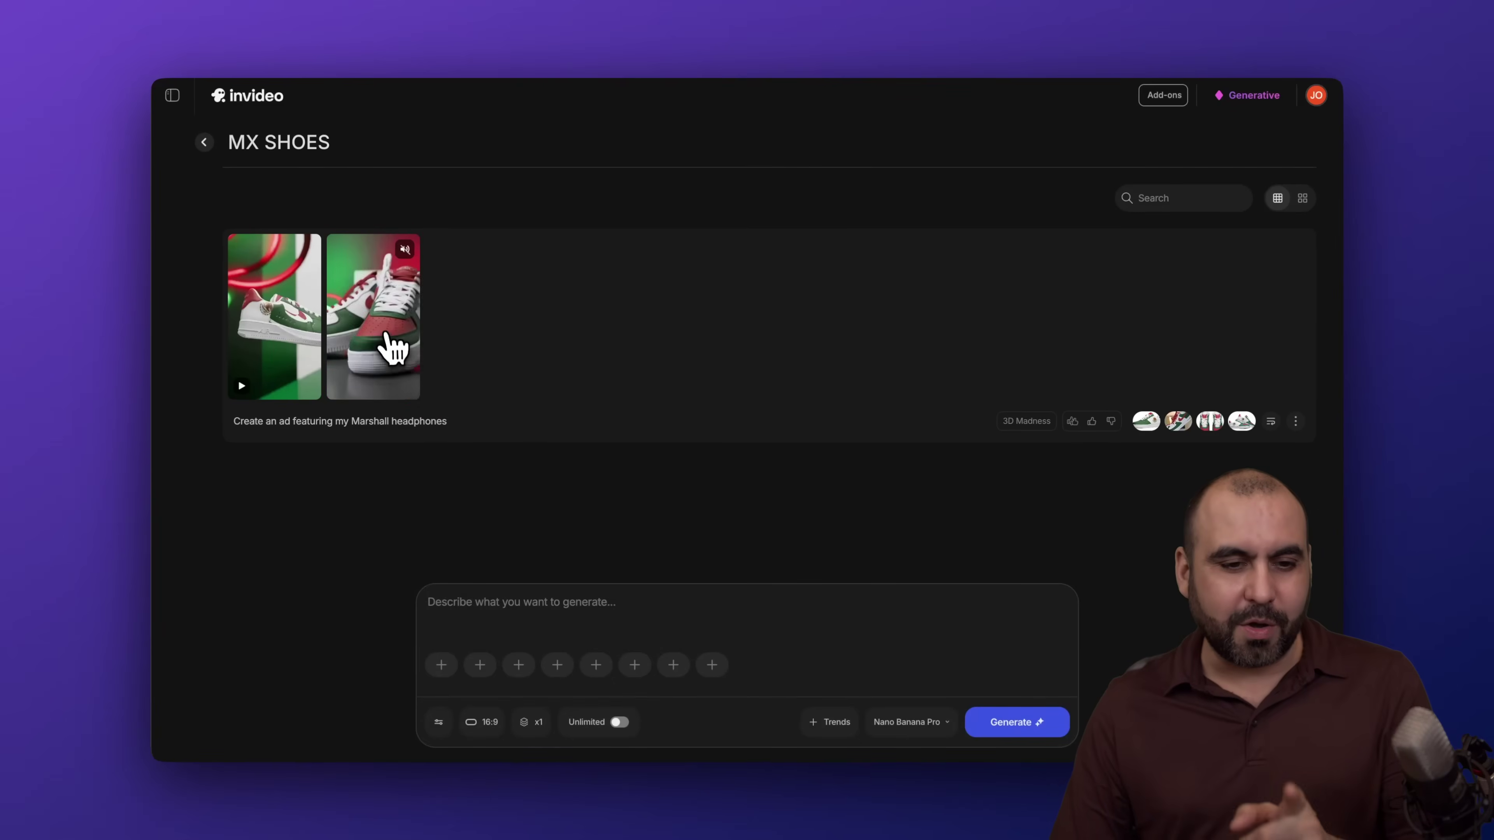
click(390, 346)
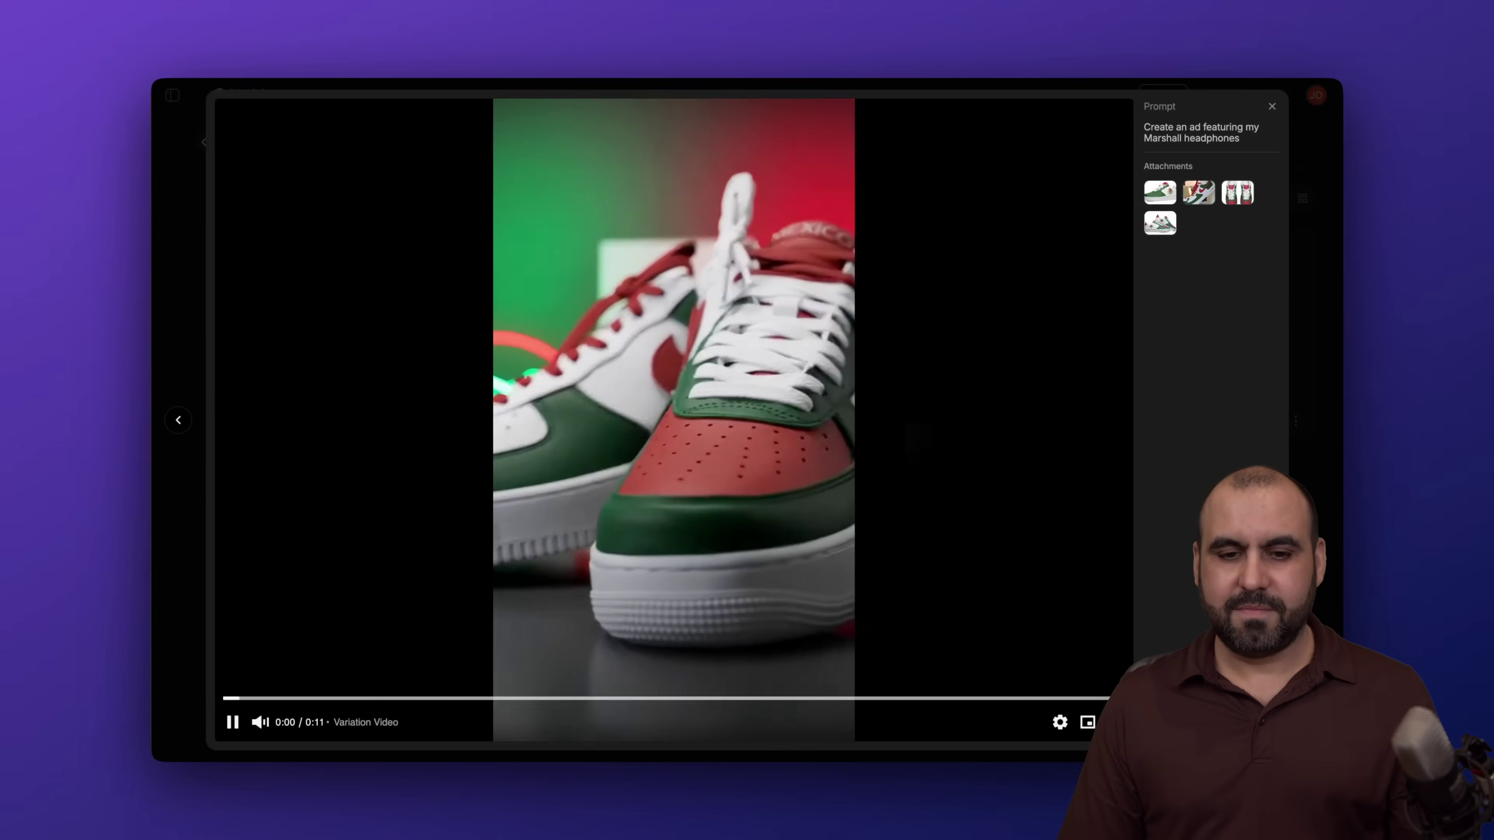
click(1272, 106)
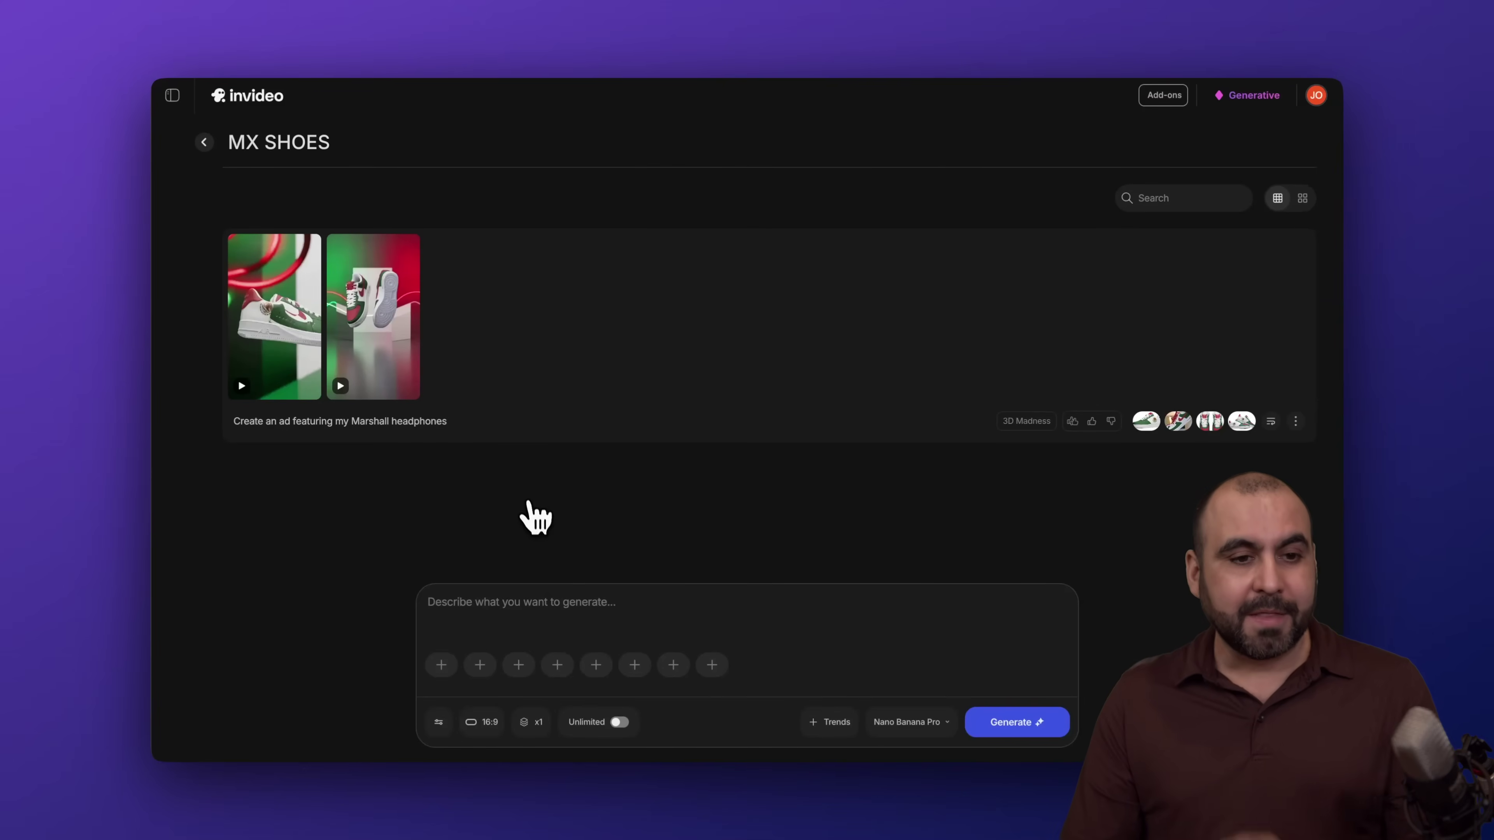
click(205, 144)
In the auto project, watch the first car clip and the wheel close-up clip.
scroll(588, 530, down, 6)
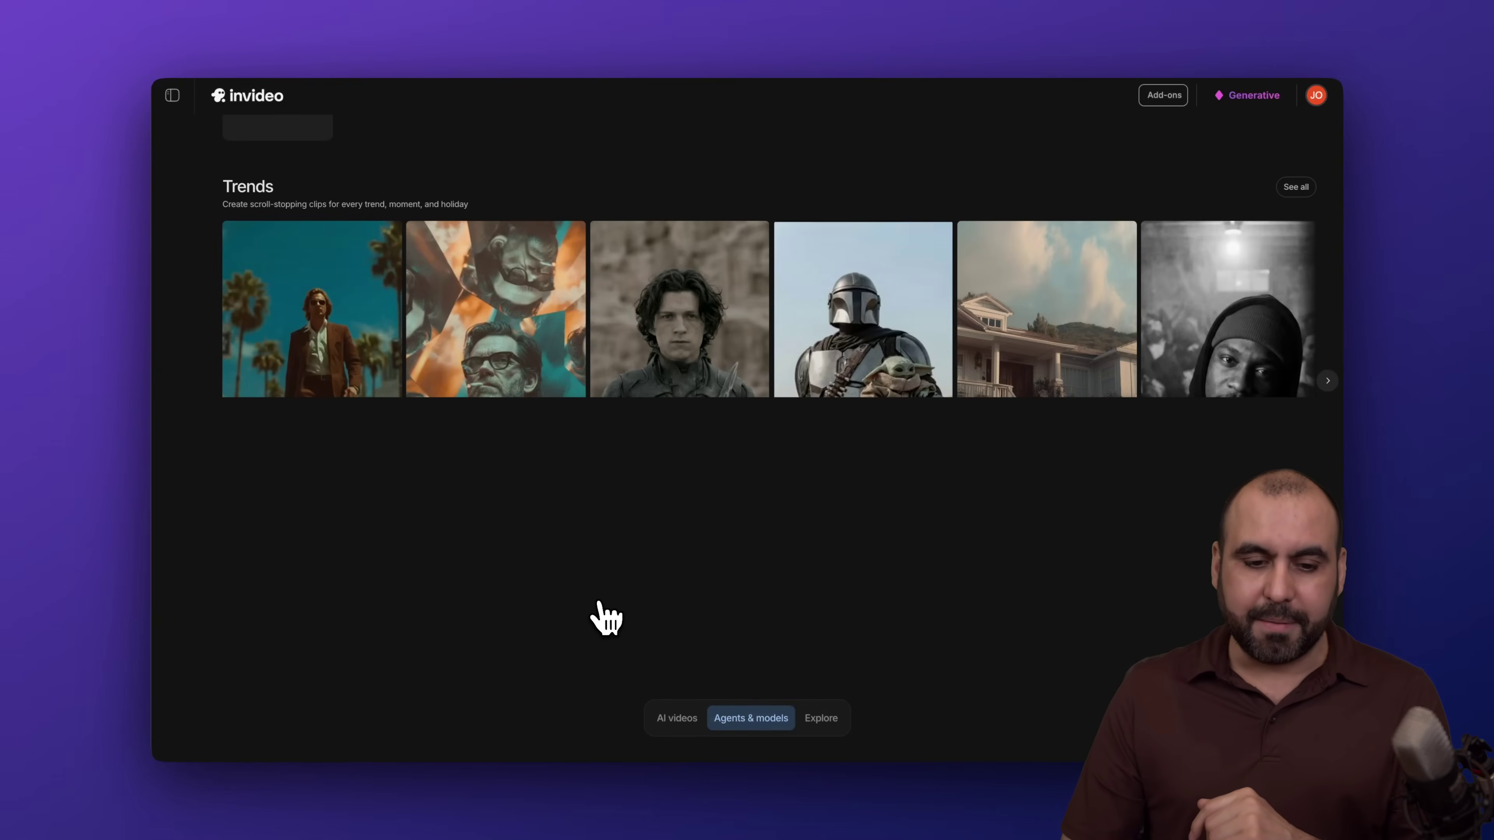
click(907, 657)
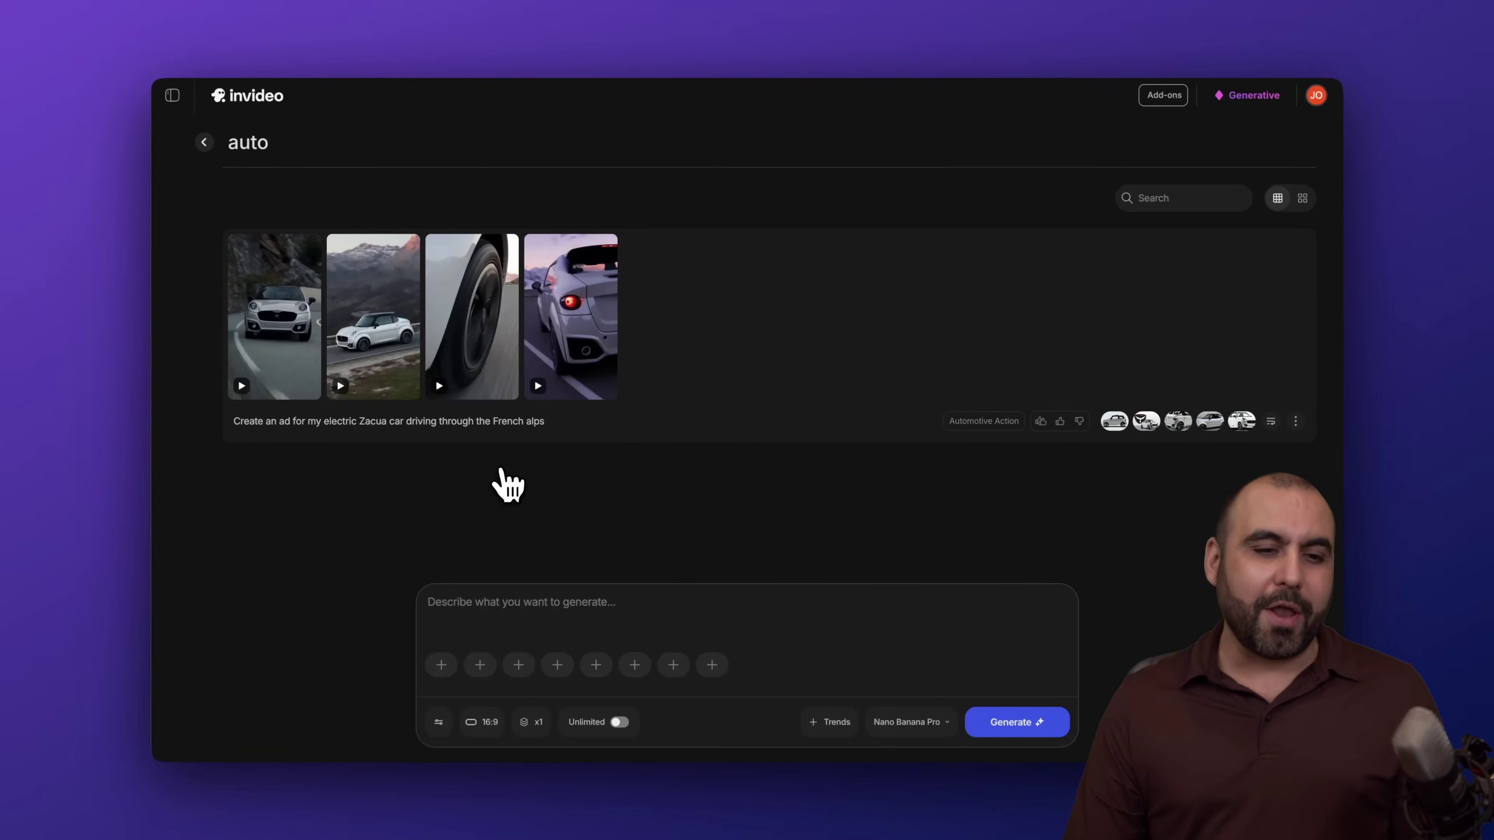
click(288, 330)
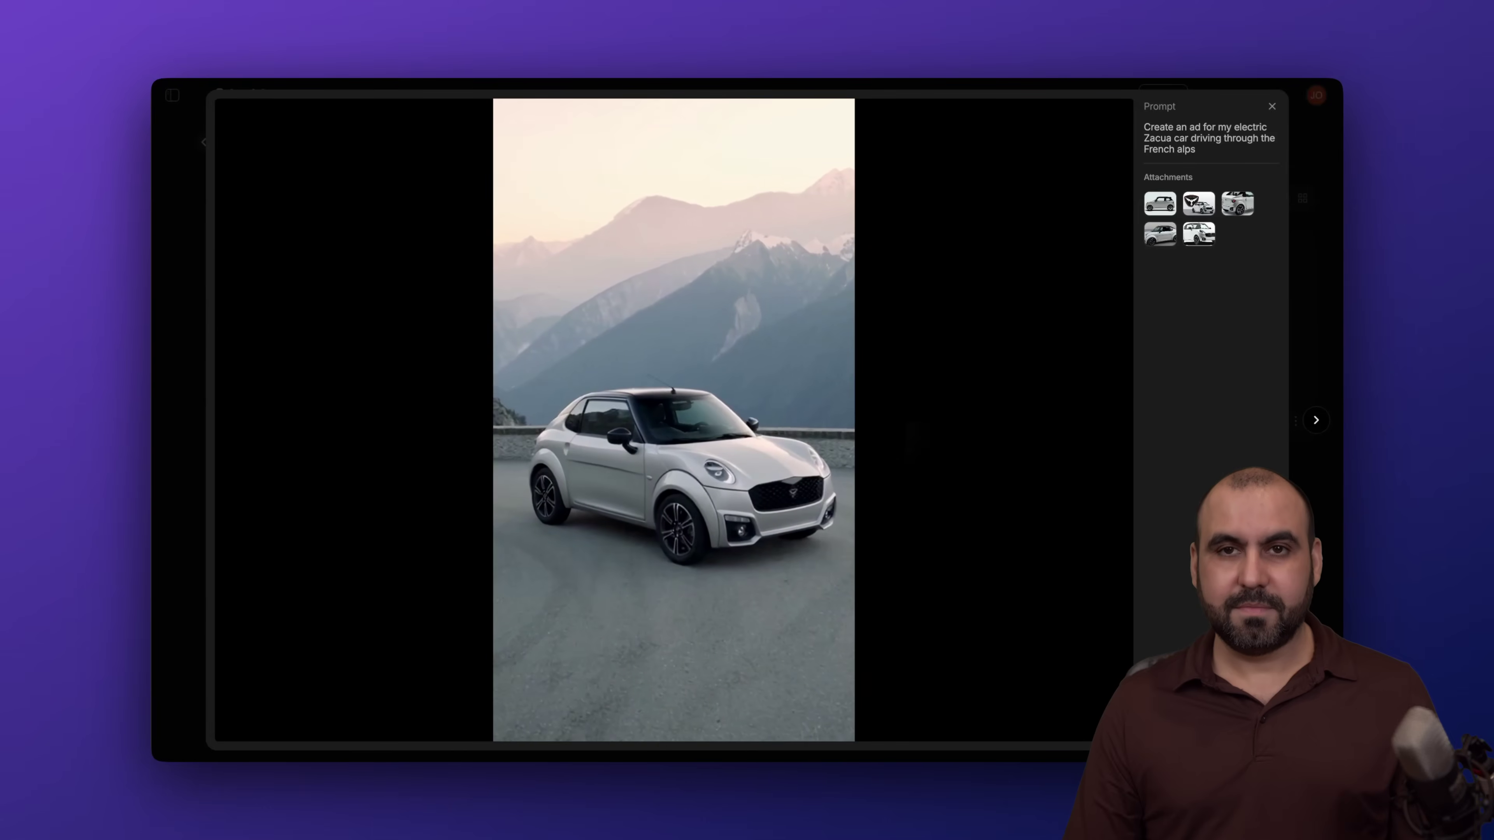
click(233, 722)
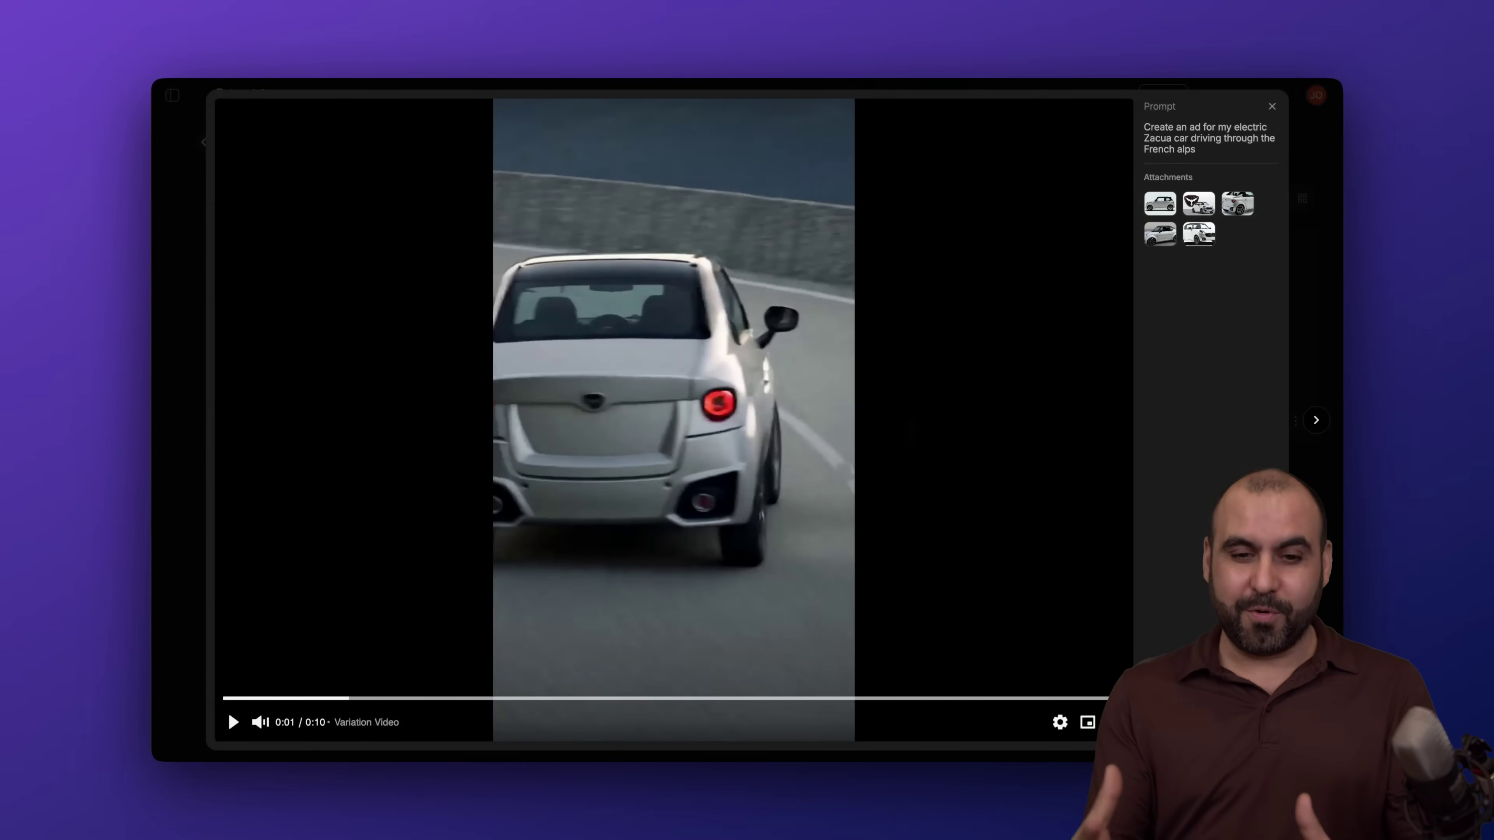
click(1271, 106)
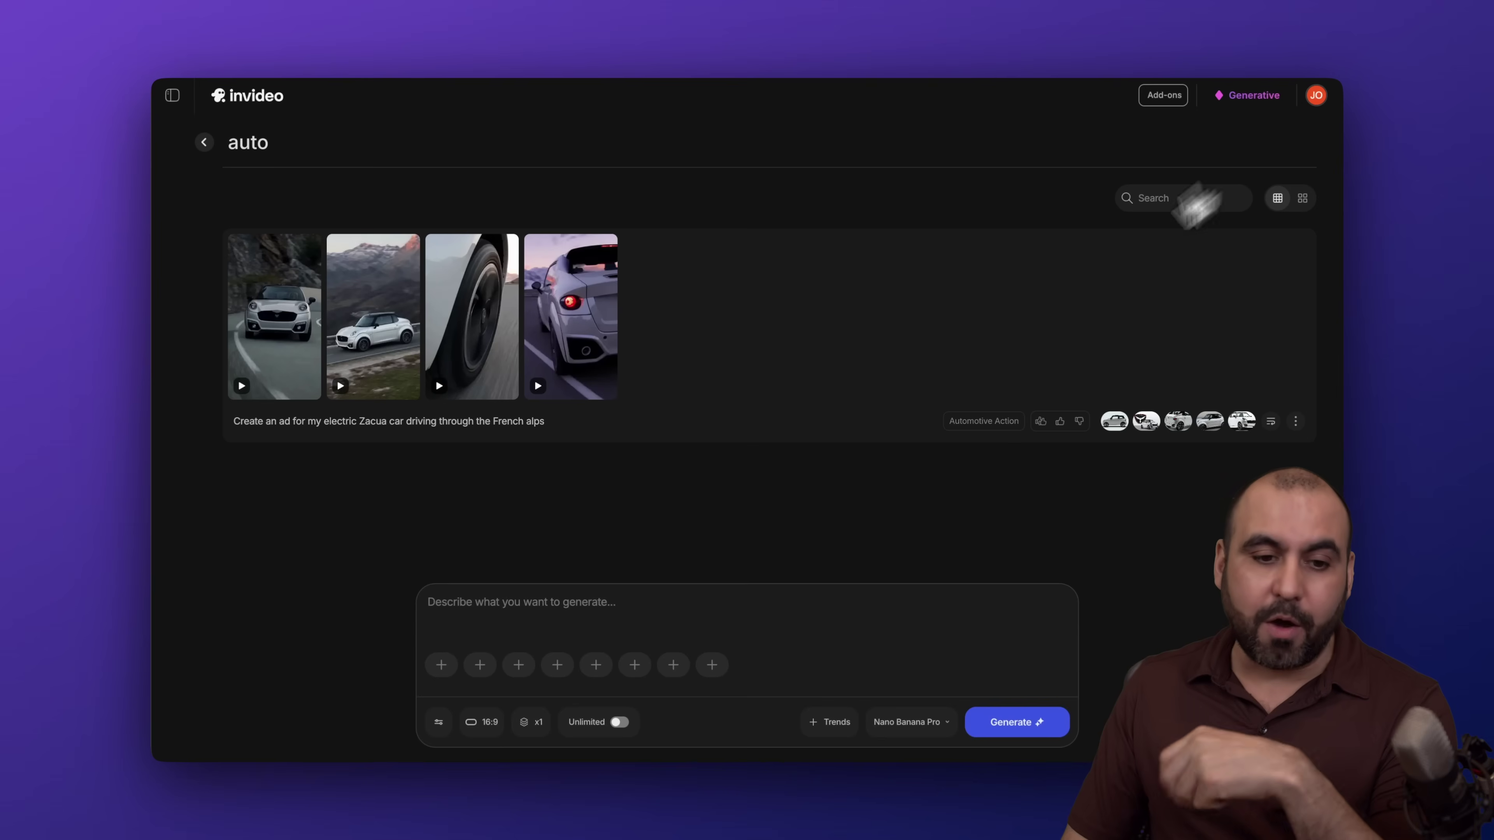
click(488, 326)
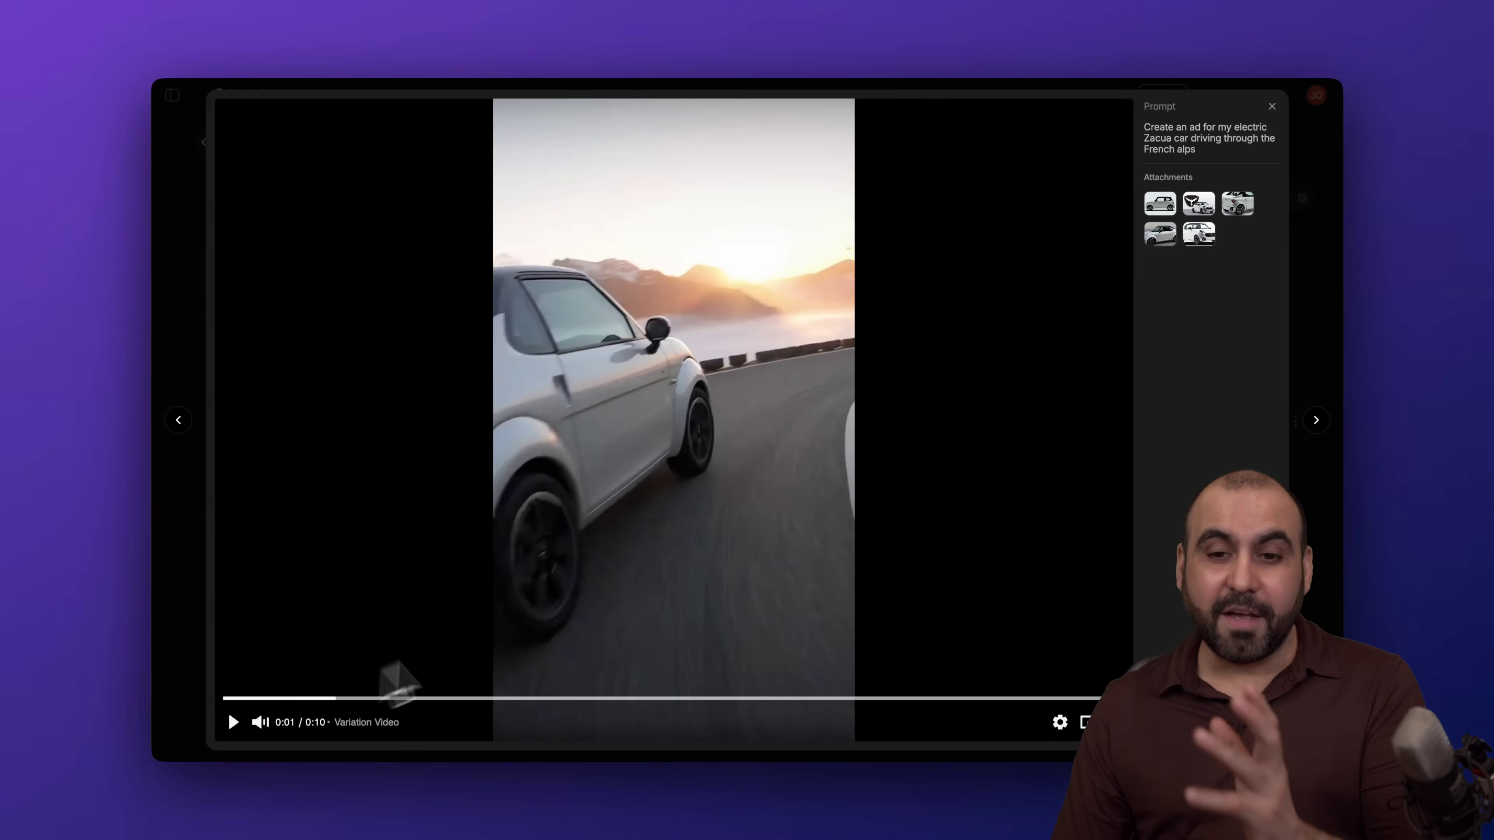
click(1273, 108)
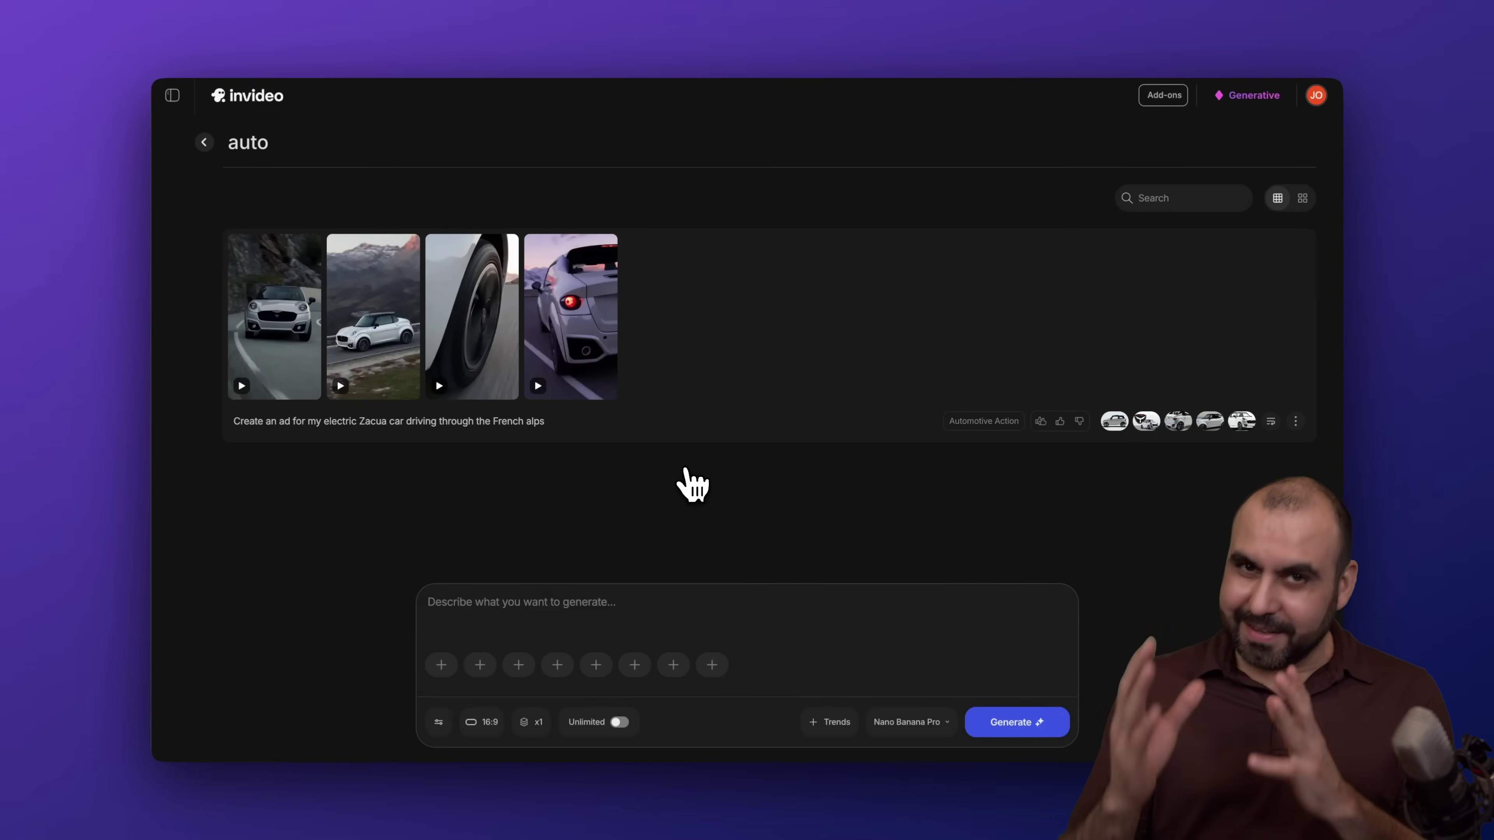
Play and pause the salsa project's Acropolis of Athens clip, then go back home.
click(204, 142)
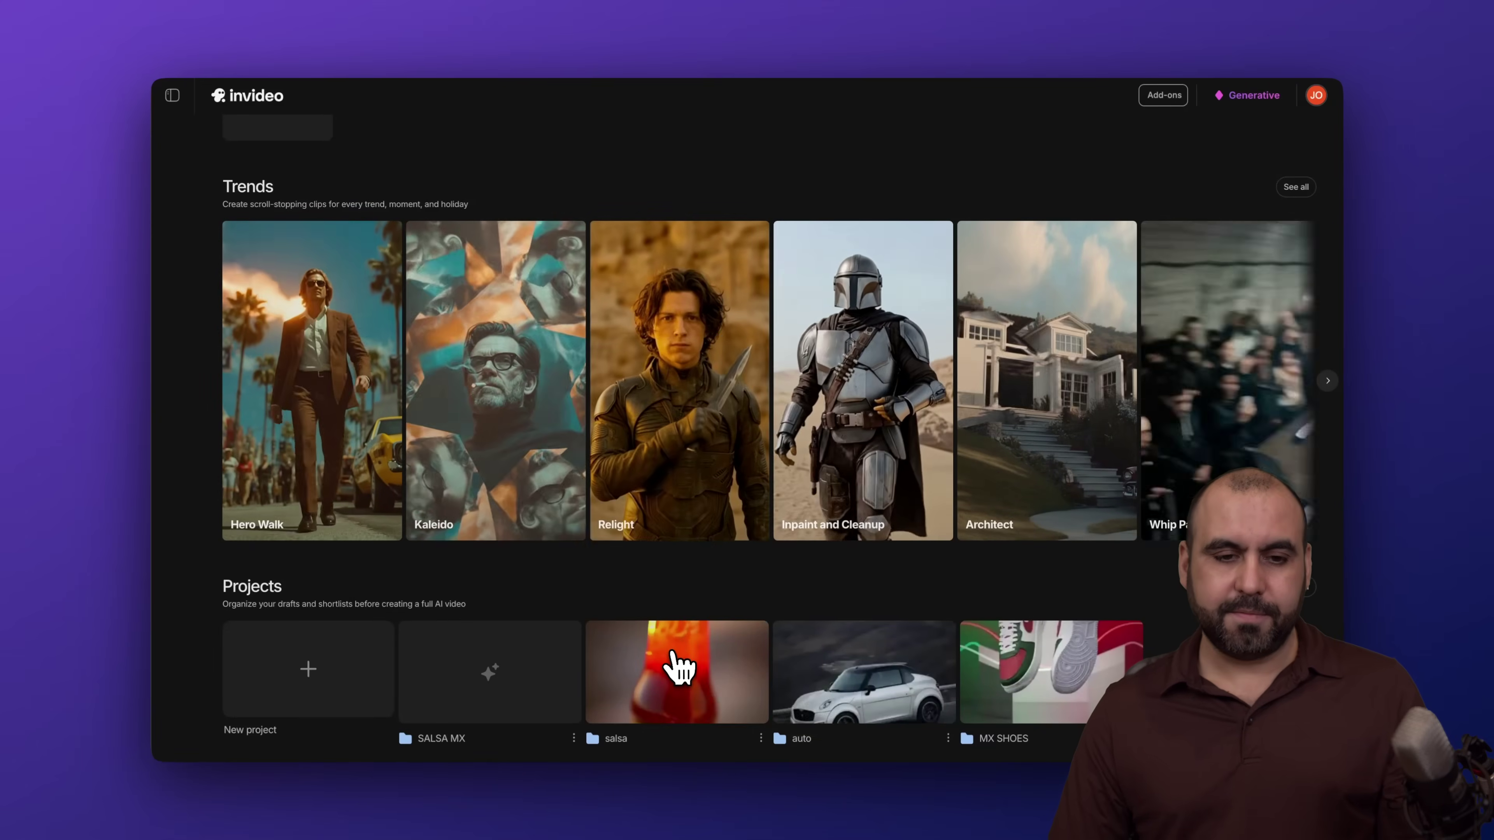
click(694, 659)
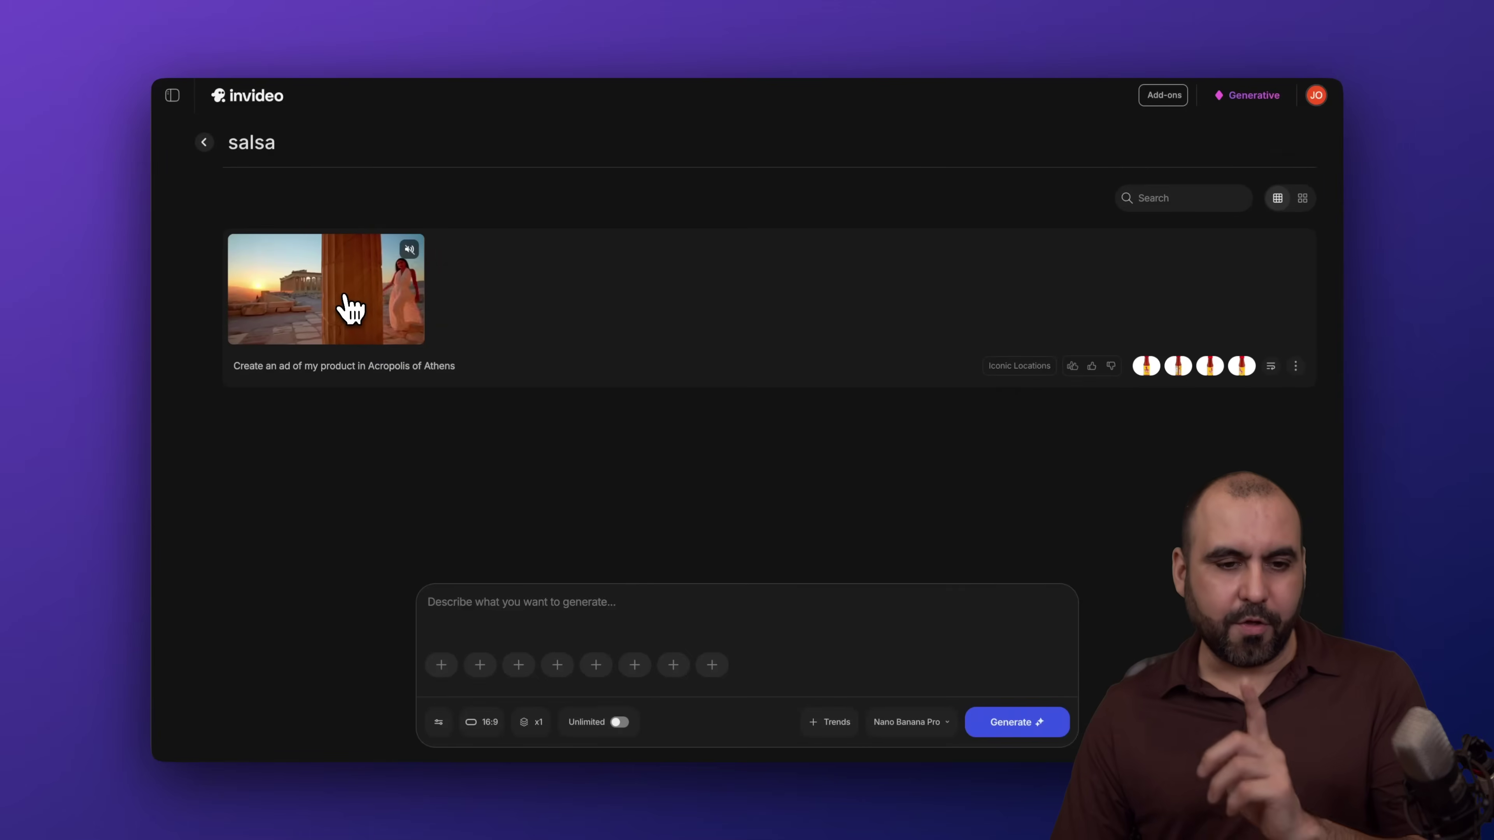
click(350, 308)
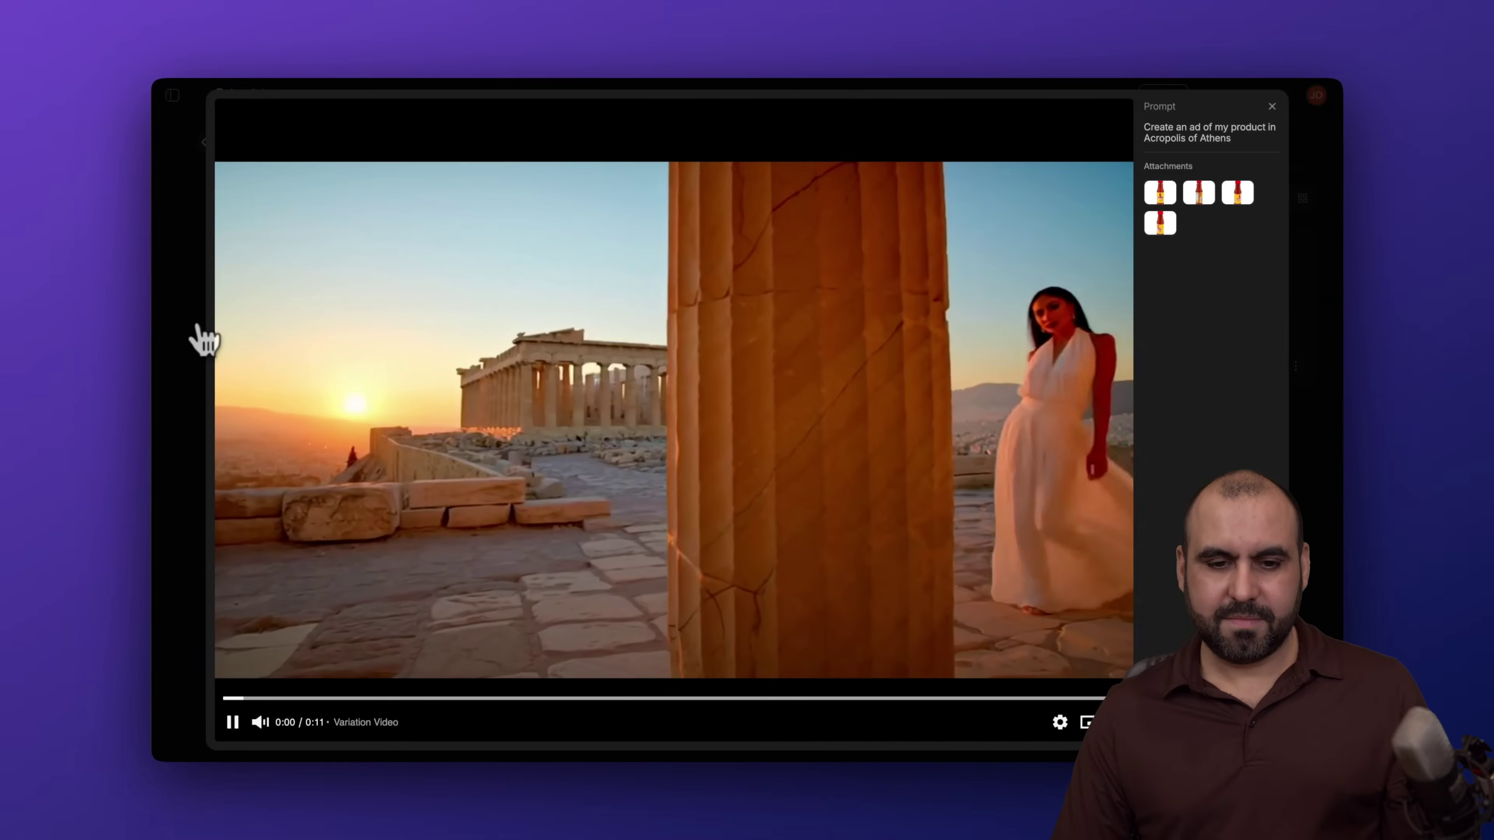
click(243, 698)
click(233, 723)
click(192, 436)
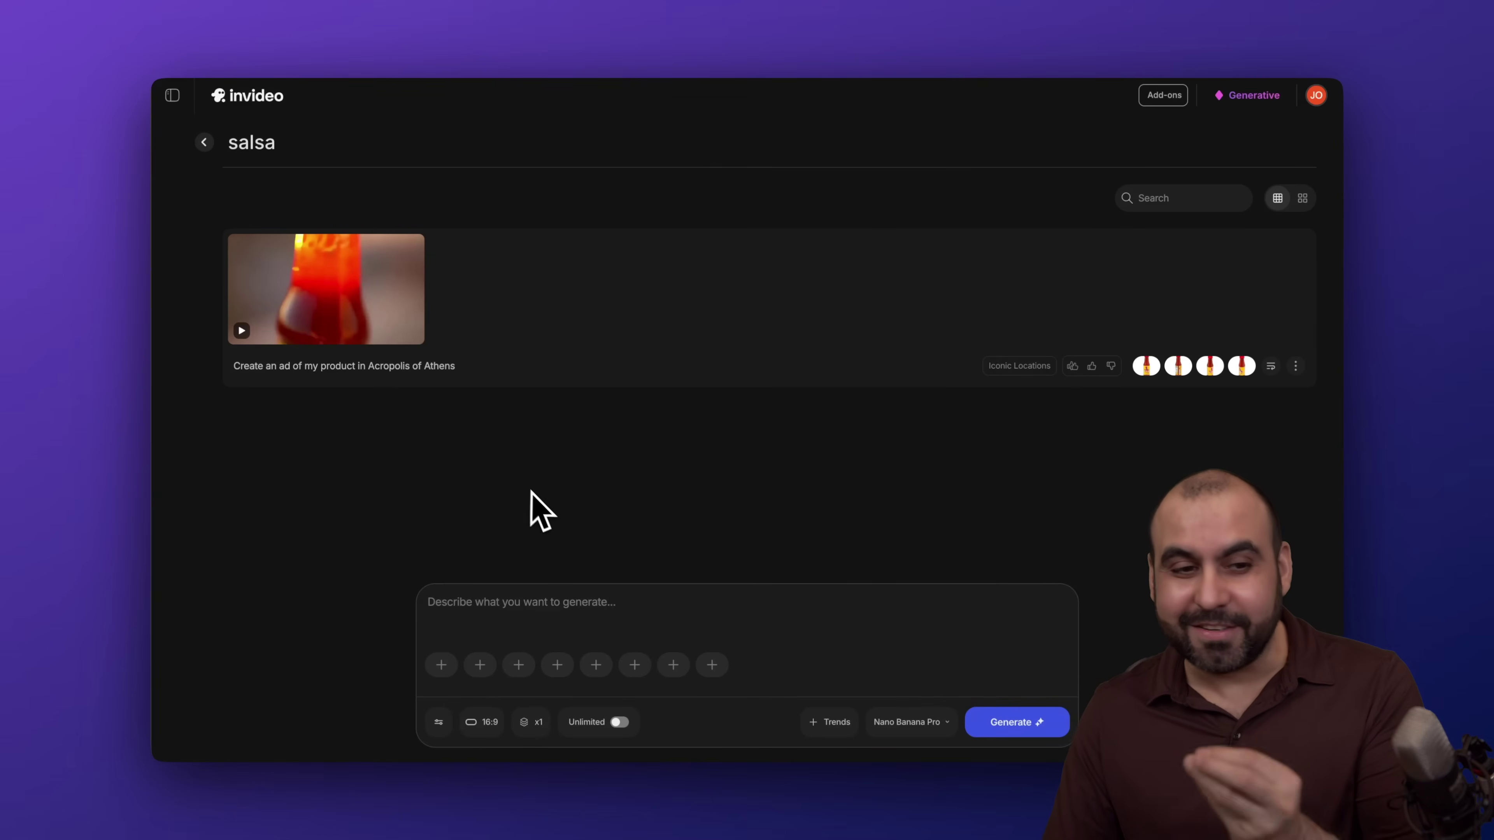
click(205, 143)
scroll(450, 584, down, 10)
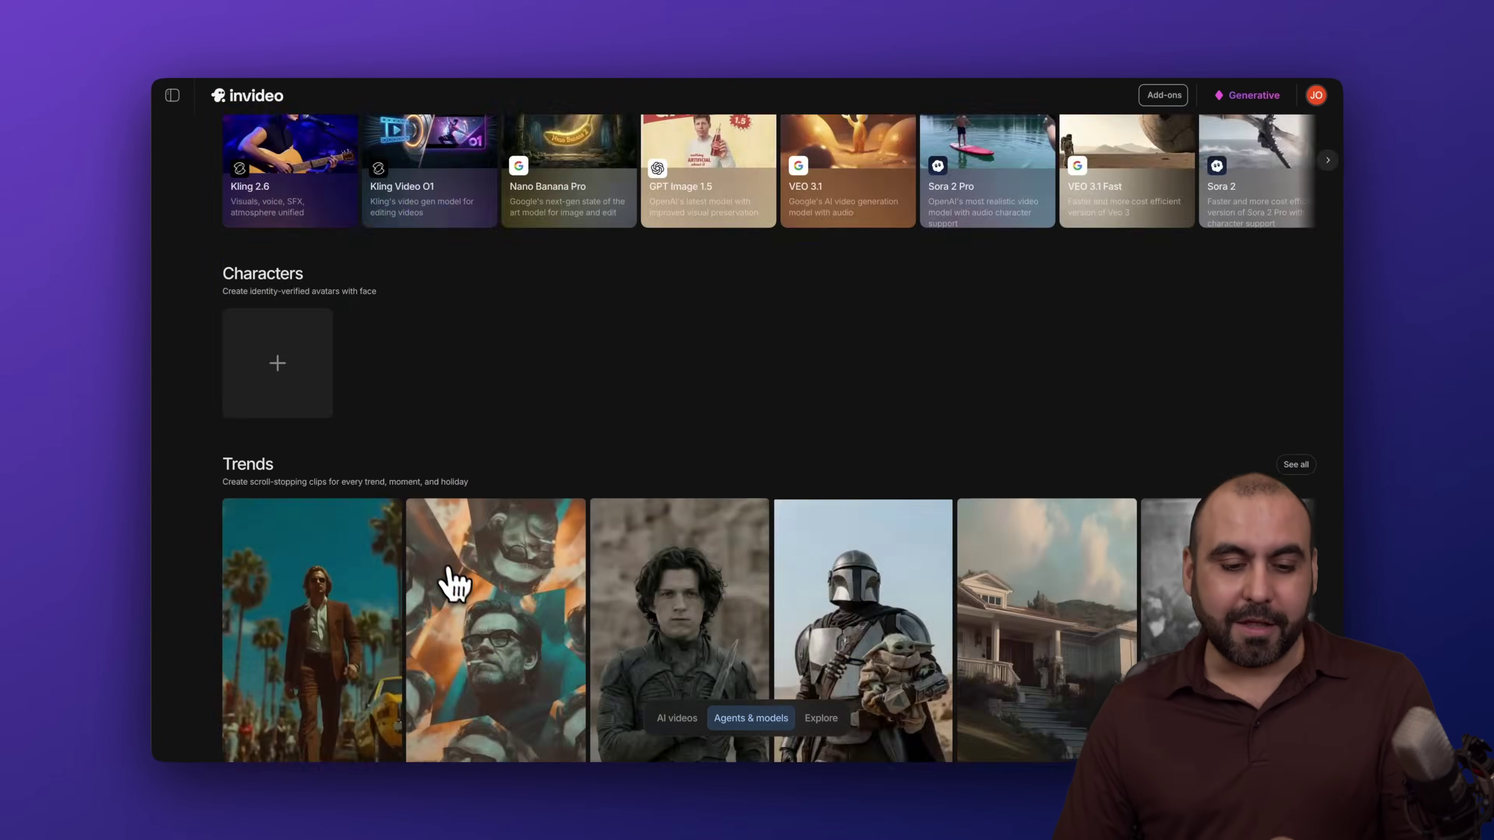
click(488, 679)
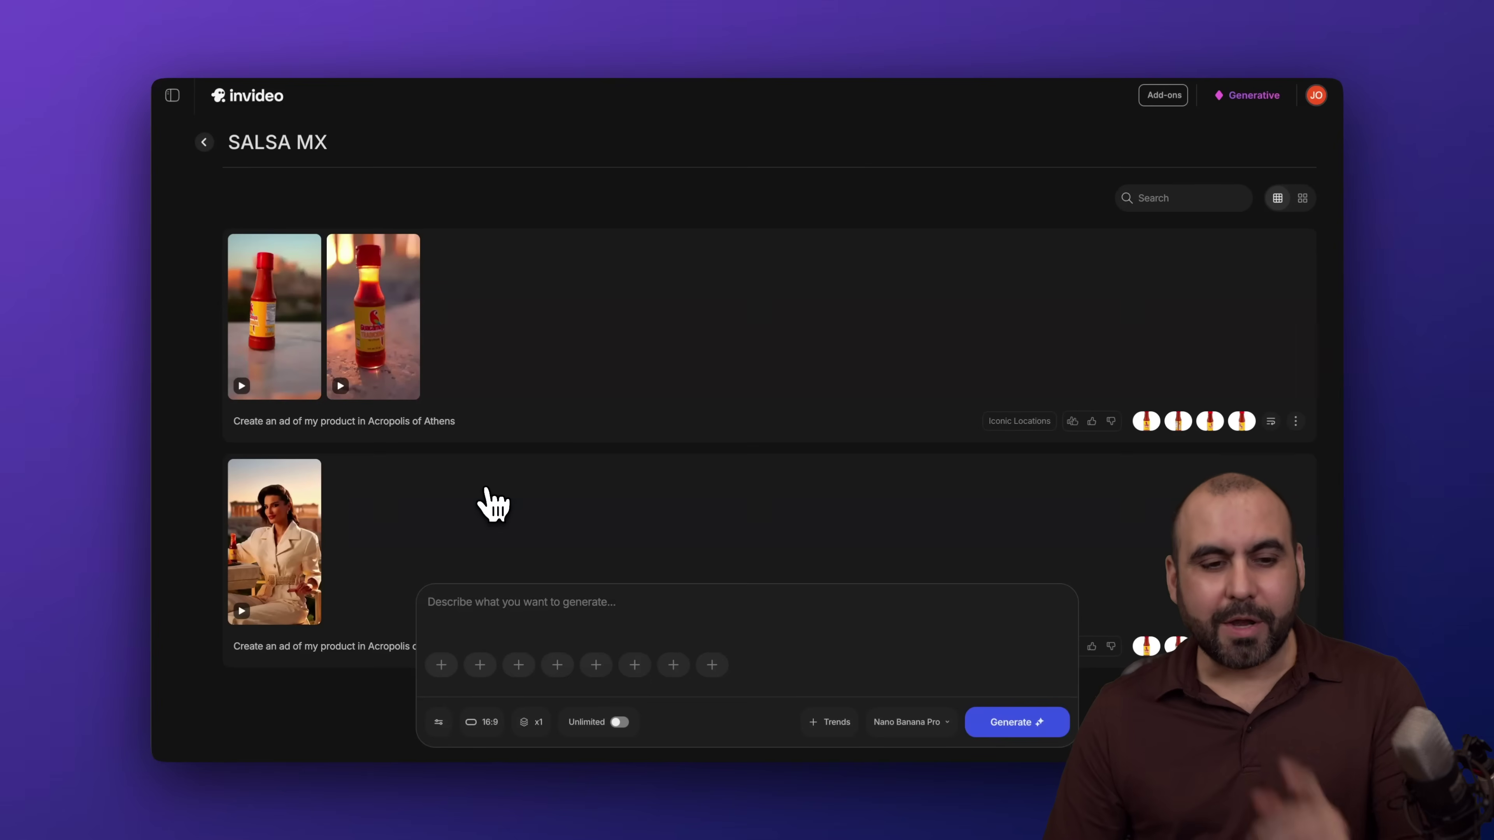
click(357, 308)
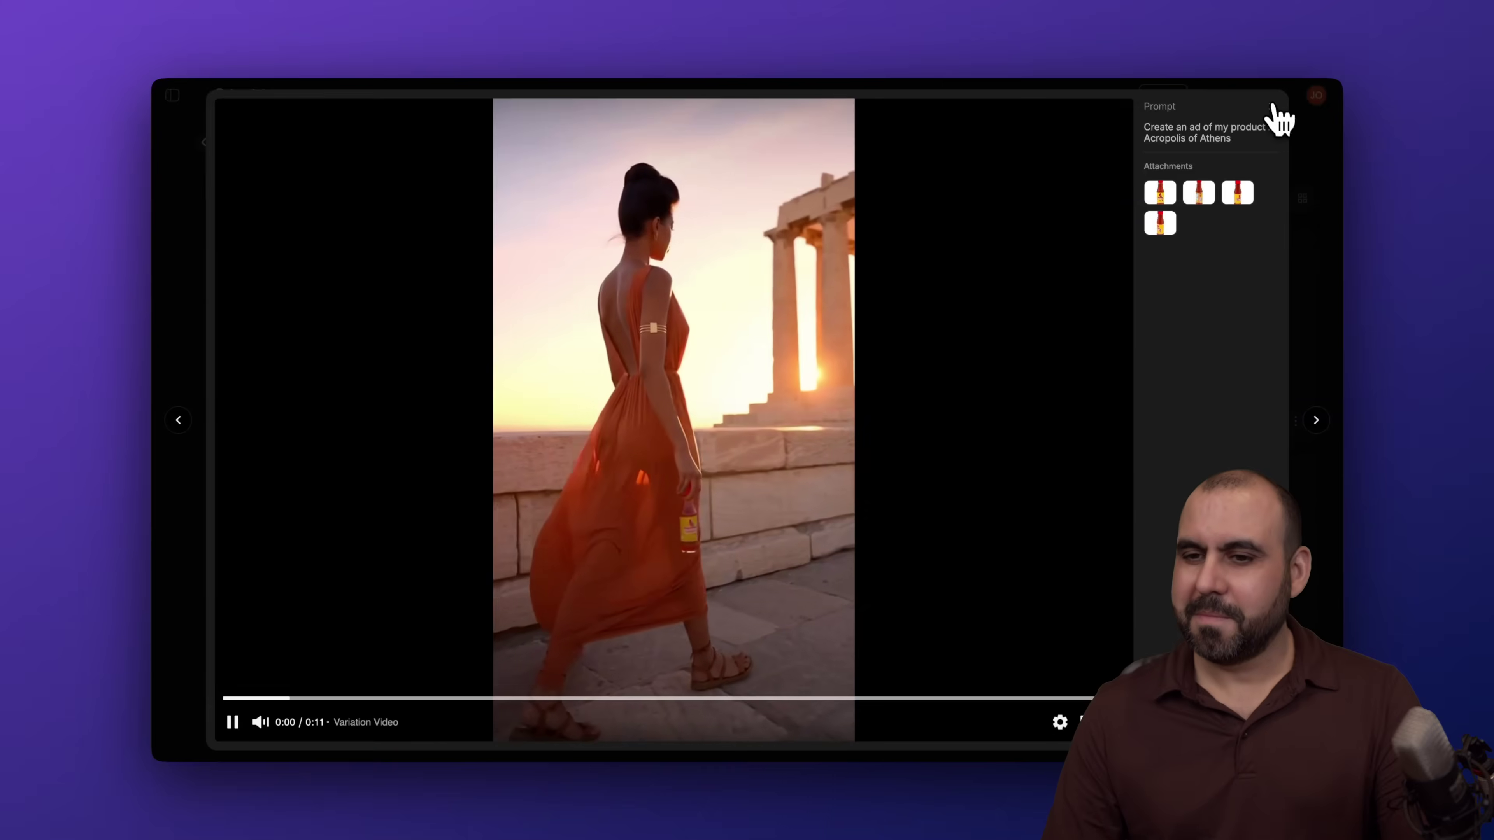
click(1275, 107)
click(327, 517)
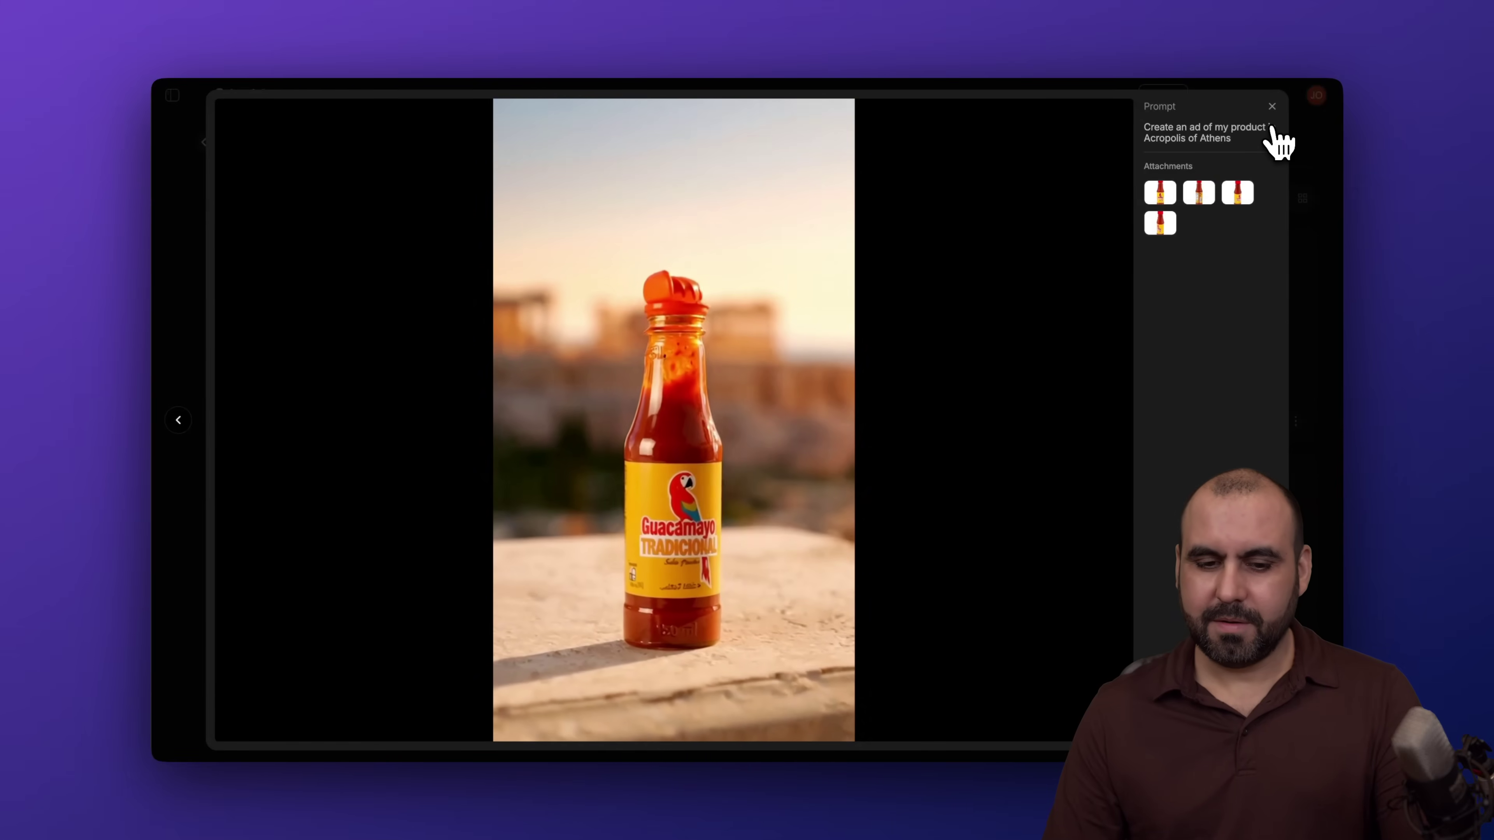
click(1272, 106)
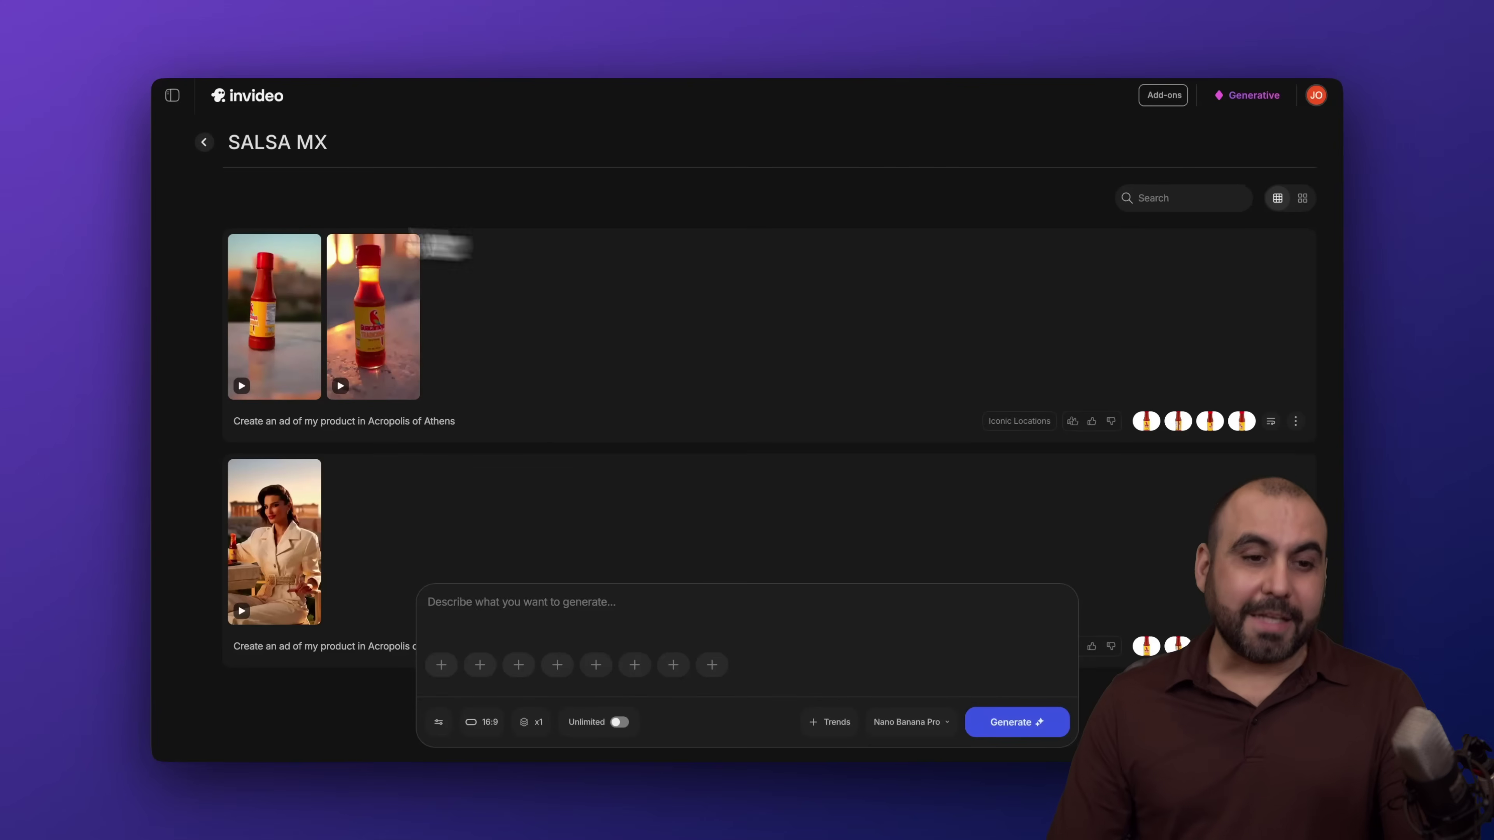
click(205, 144)
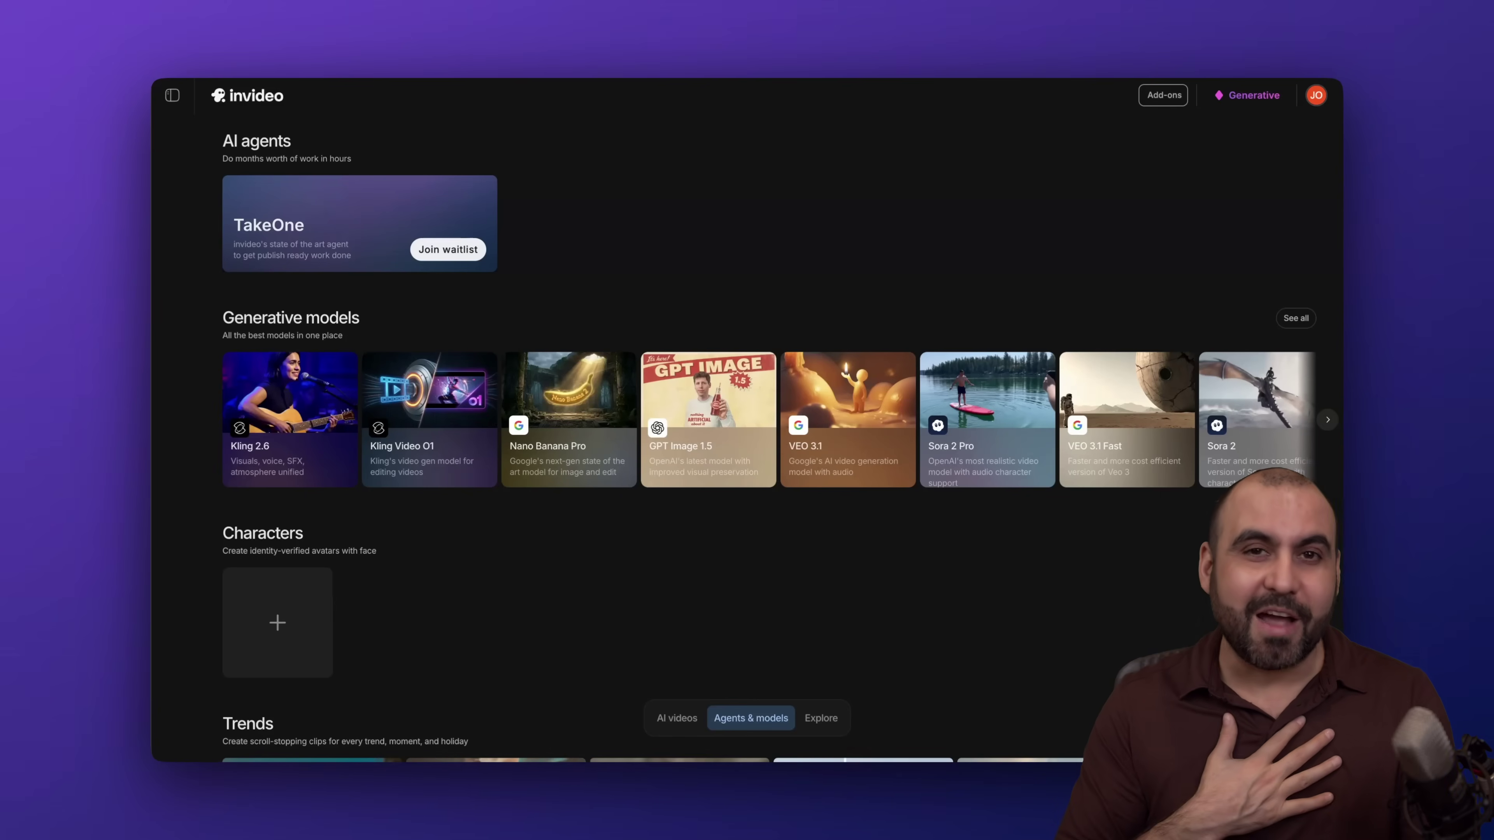
click(1259, 98)
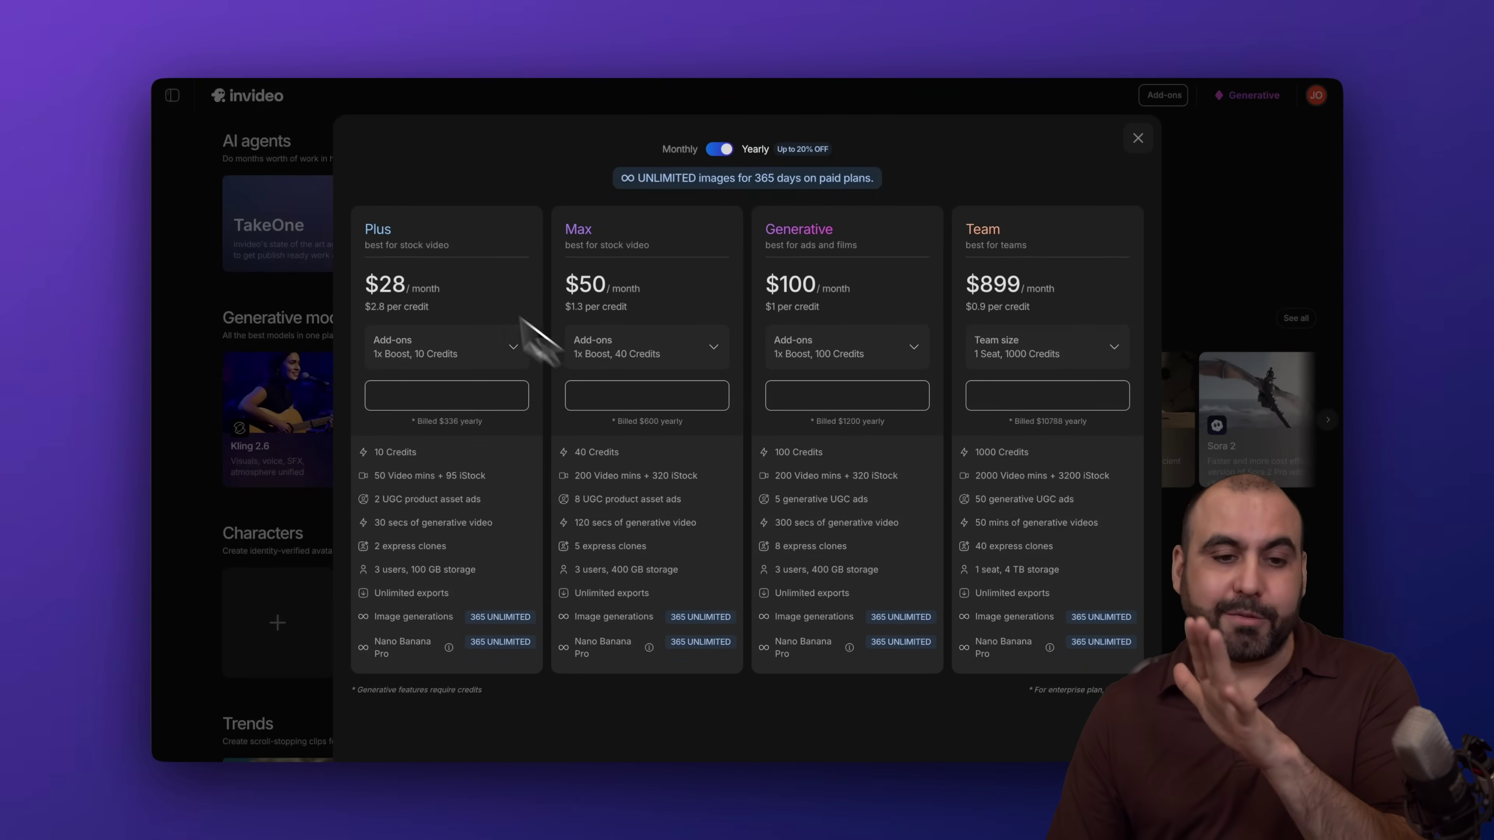
click(1138, 139)
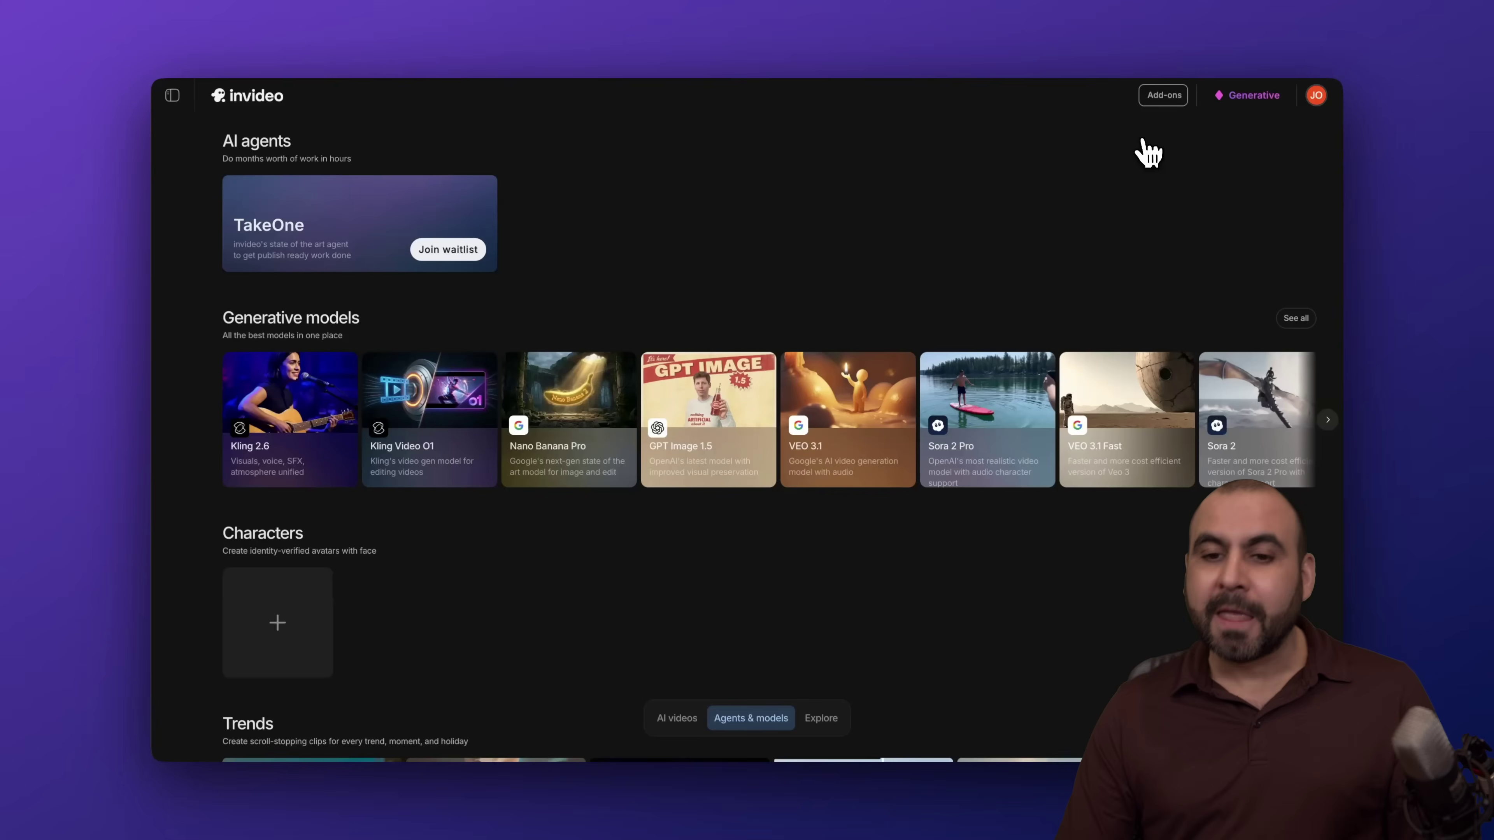